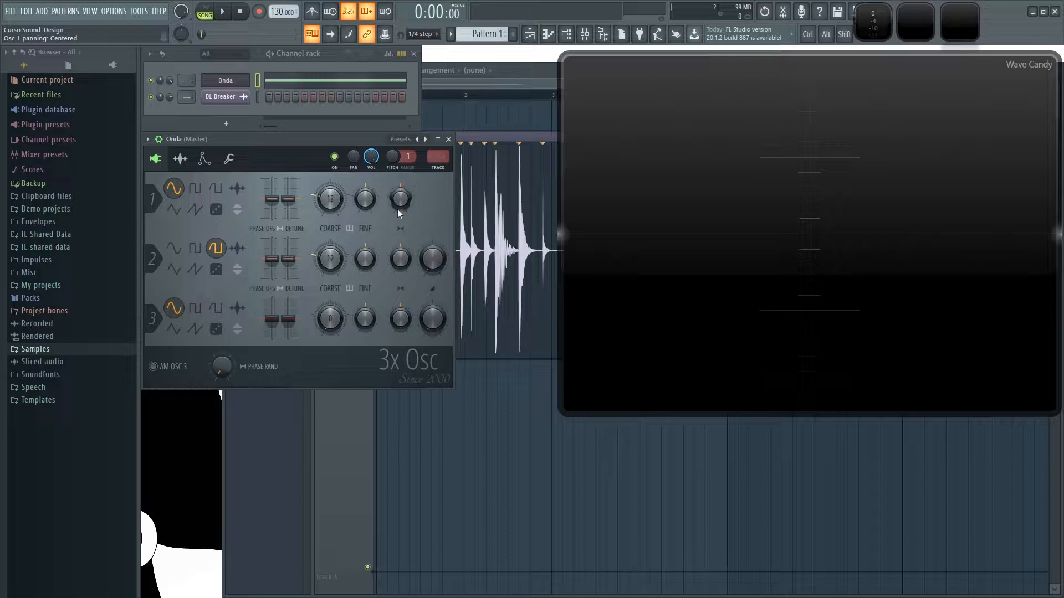
Play test notes on the Onda synth to examine its signal in the oscilloscope
key("q")
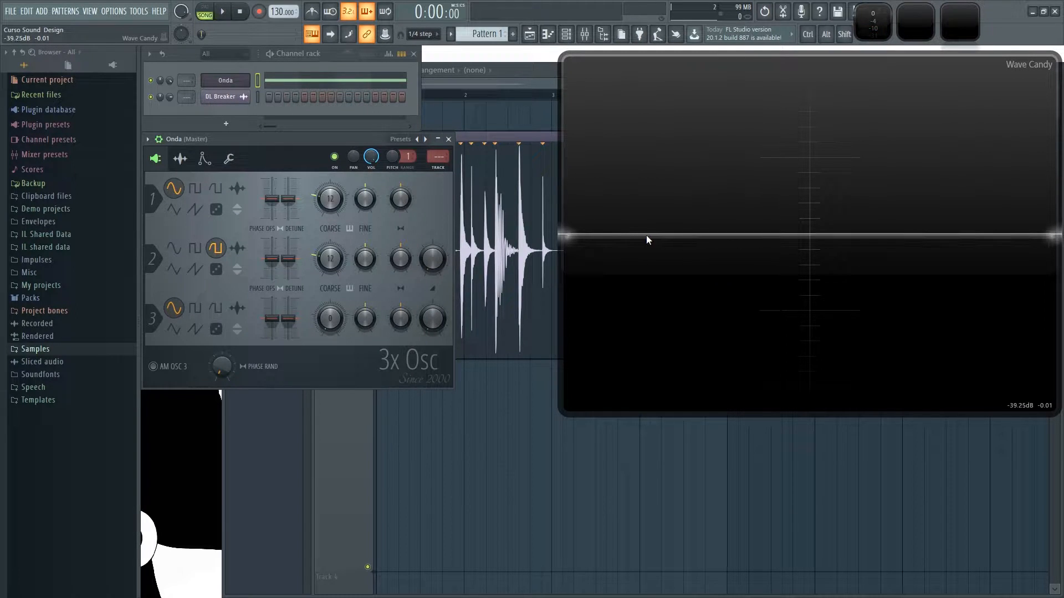
key("z")
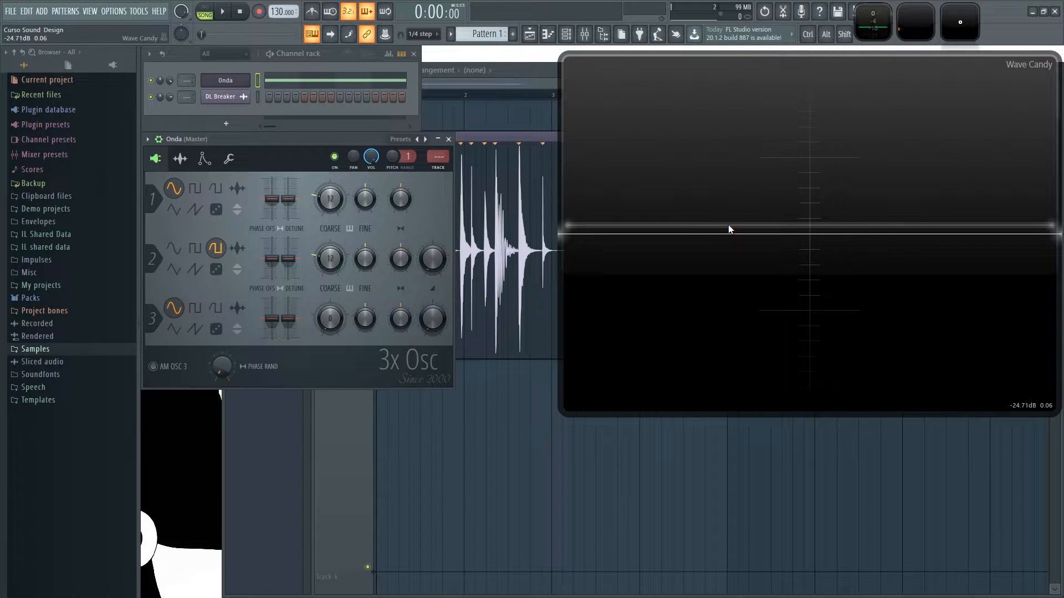
key("q")
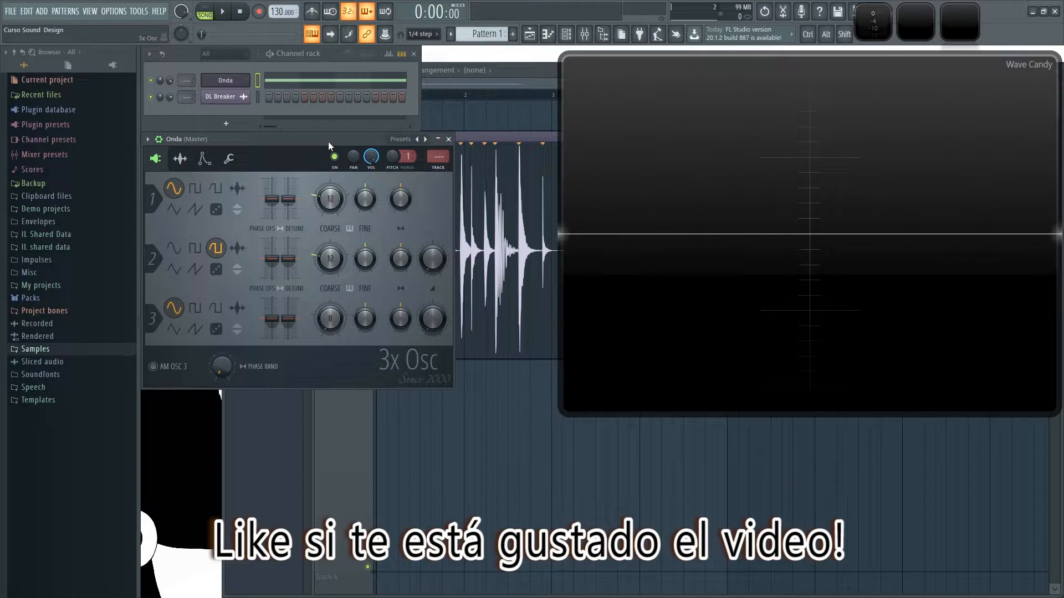
Switch playback to pattern mode and play the Onda pattern briefly to examine its sine waveform
left_click(230, 84)
left_click(226, 82)
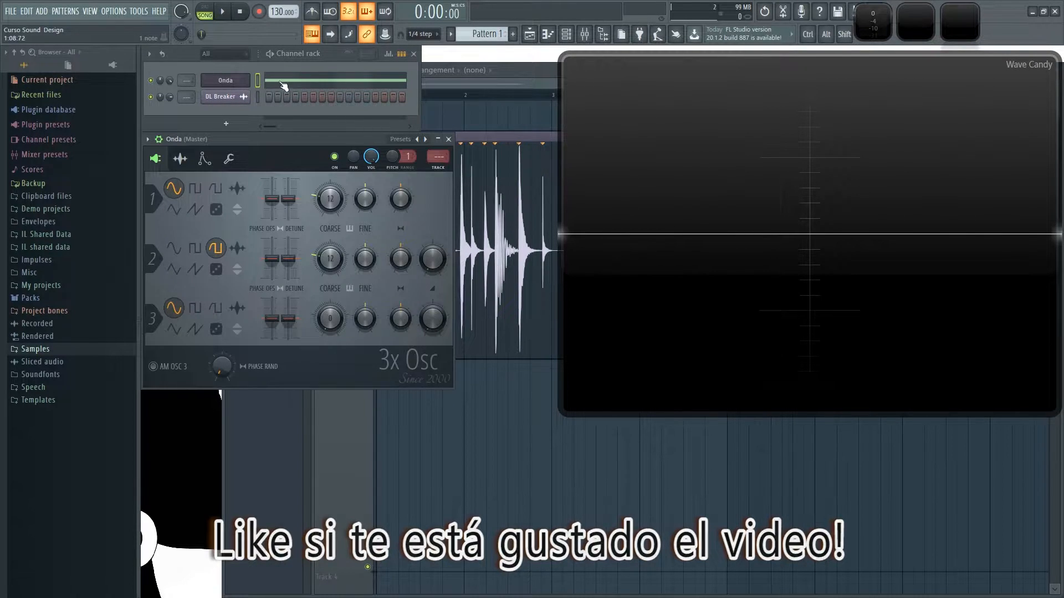
left_click(205, 12)
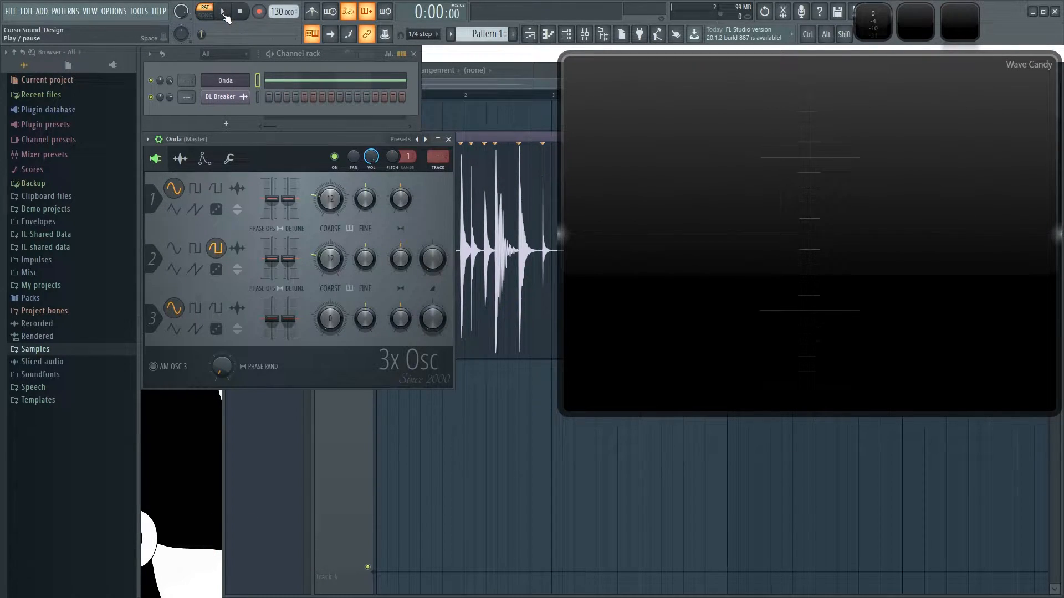
left_click(223, 13)
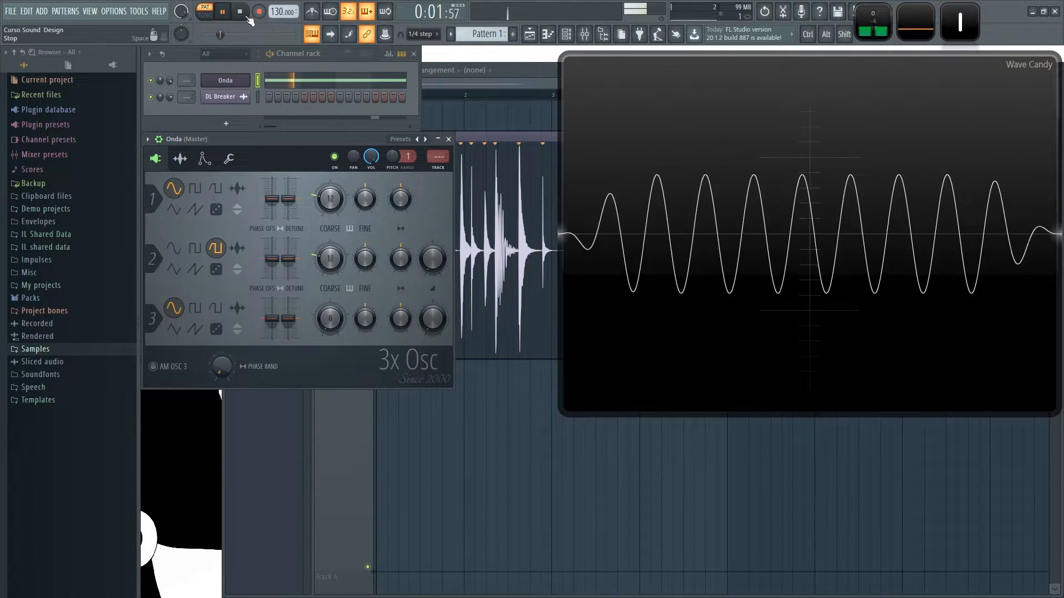
left_click(247, 16)
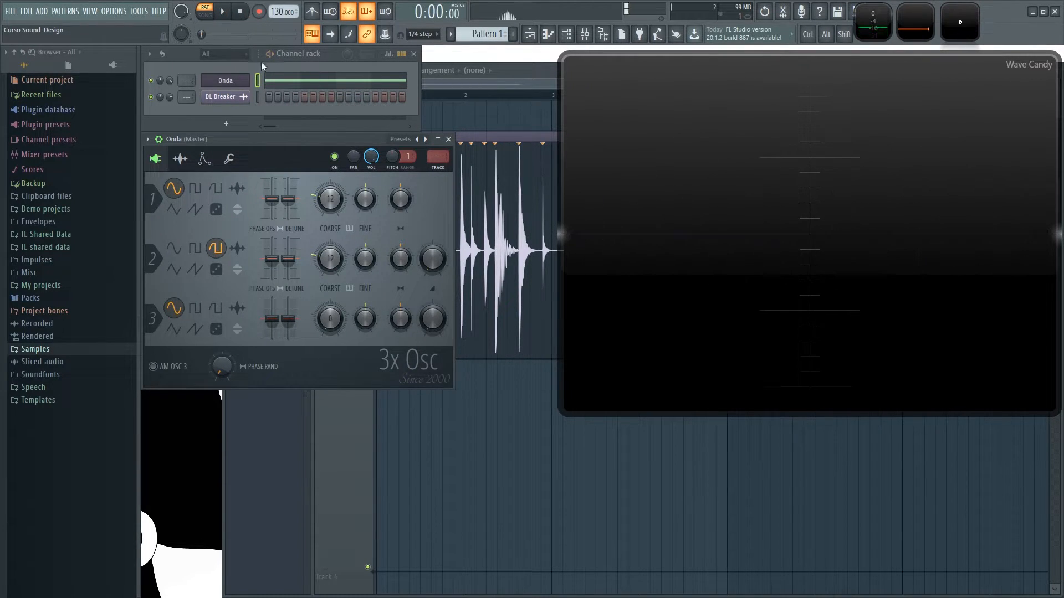
Clone the Onda channel, copy its notes into Onda #2, and enlarge the channel rack to fit all channels
right_click(238, 82)
left_click(275, 187)
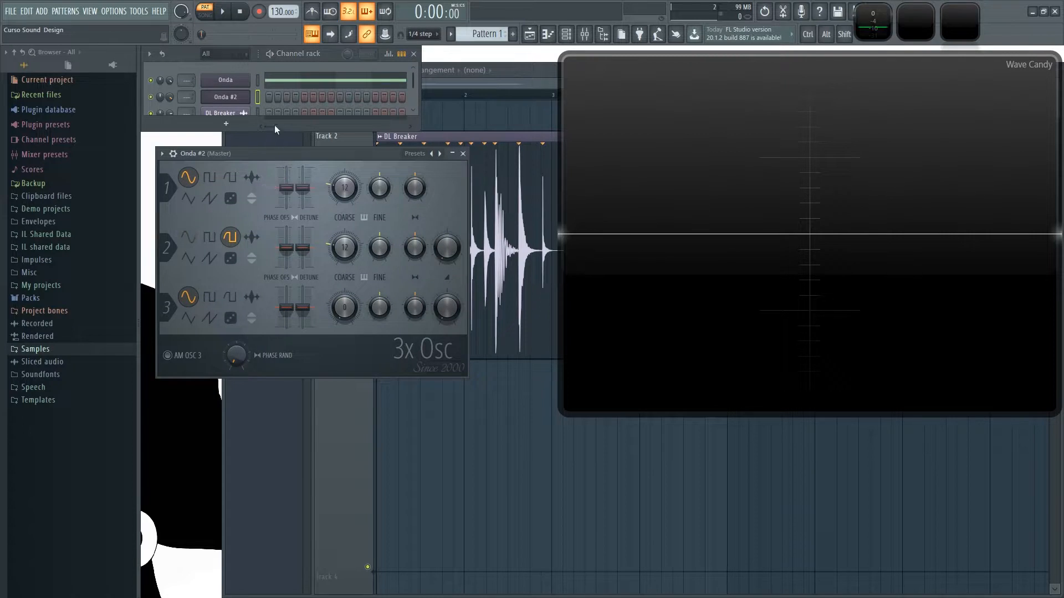
left_click(258, 80)
key("ctrl+c")
left_click(258, 97)
key("ctrl+v")
left_click_drag(193, 131, 193, 159)
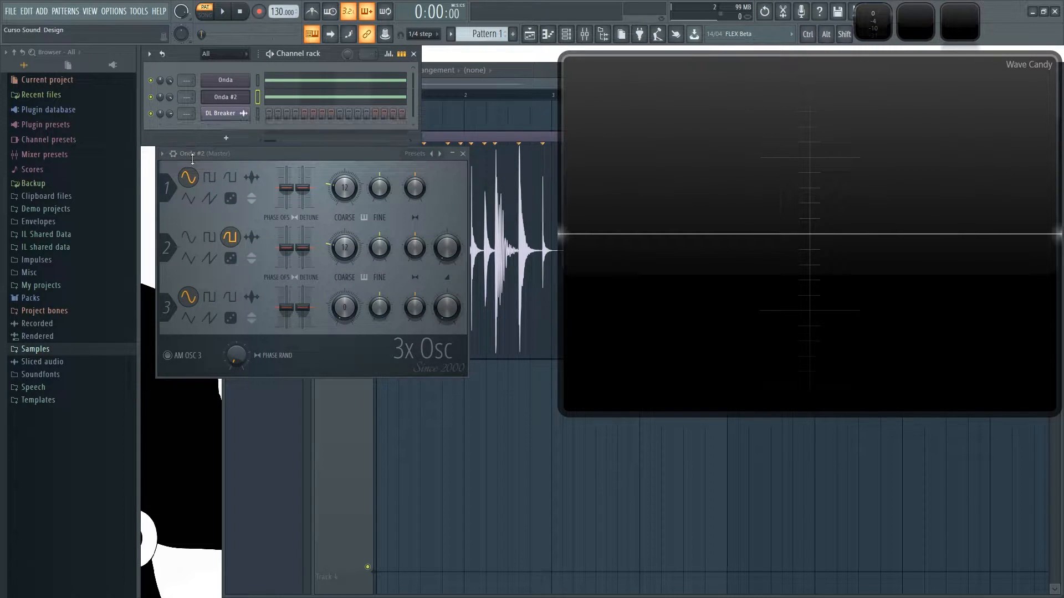
Solo Onda and Onda #2 in turn and play the pattern to compare each channel's waveform
right_click(151, 80)
key("space")
key("space")
left_click(151, 98, "ctrl")
key("space")
key("space")
left_click(151, 80)
key("space")
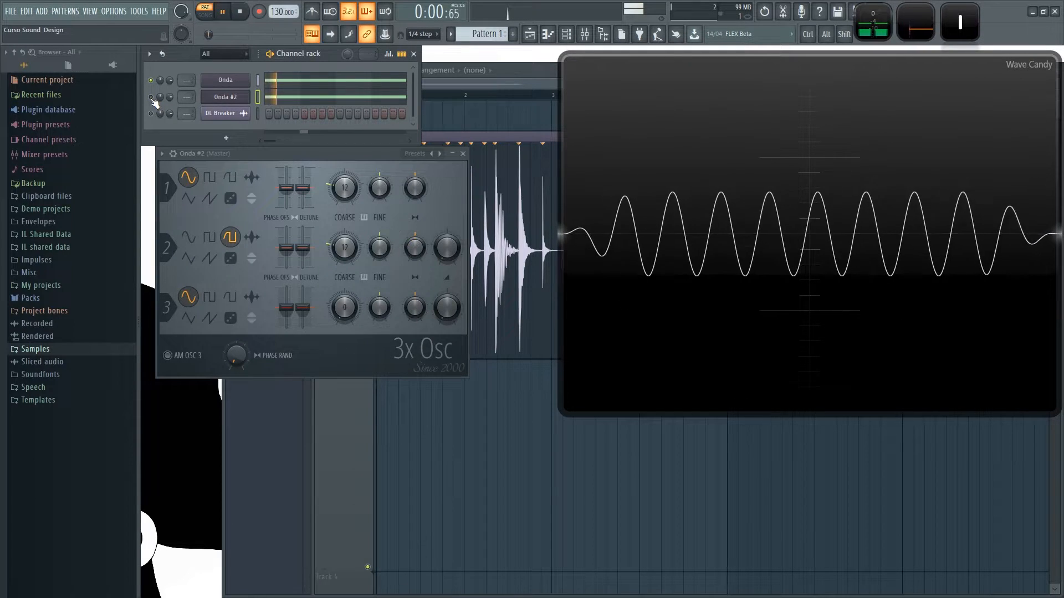
Play Onda and Onda #2 together while varying Onda #2's volume to examine the summed waveform
key("space")
key("space")
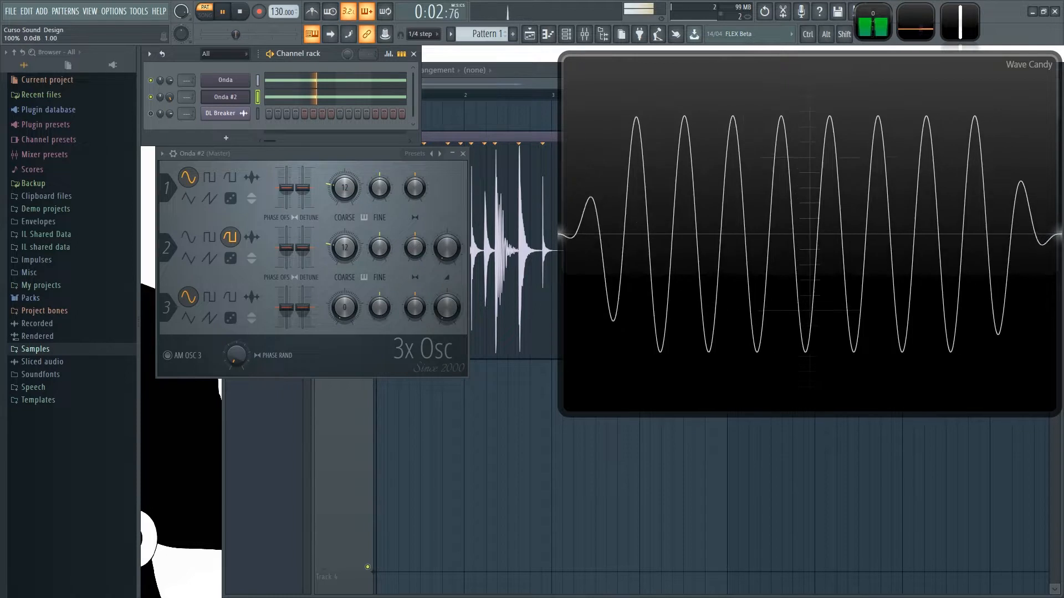
key("space")
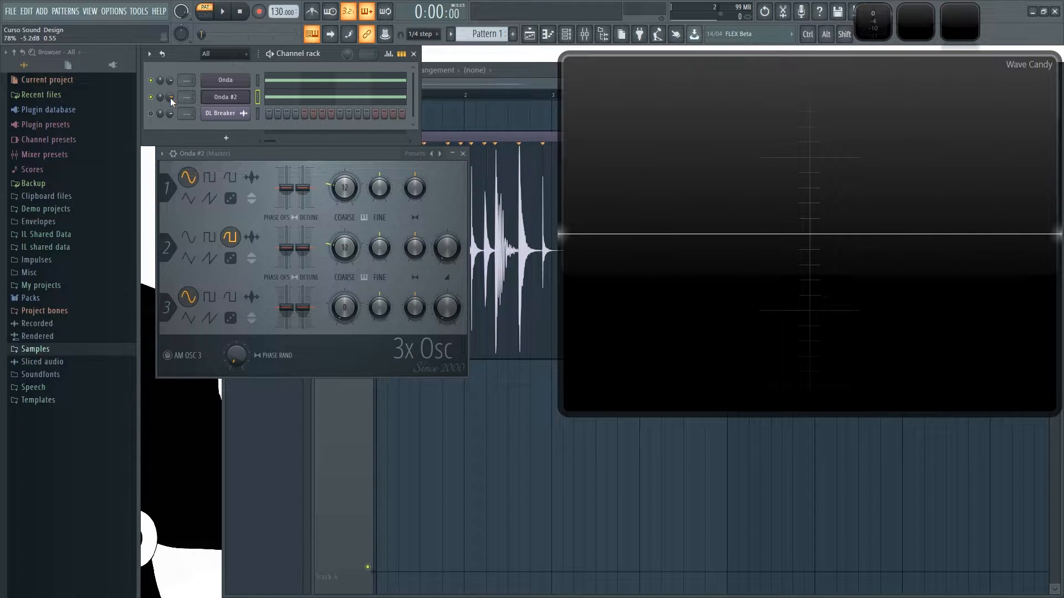
key("space")
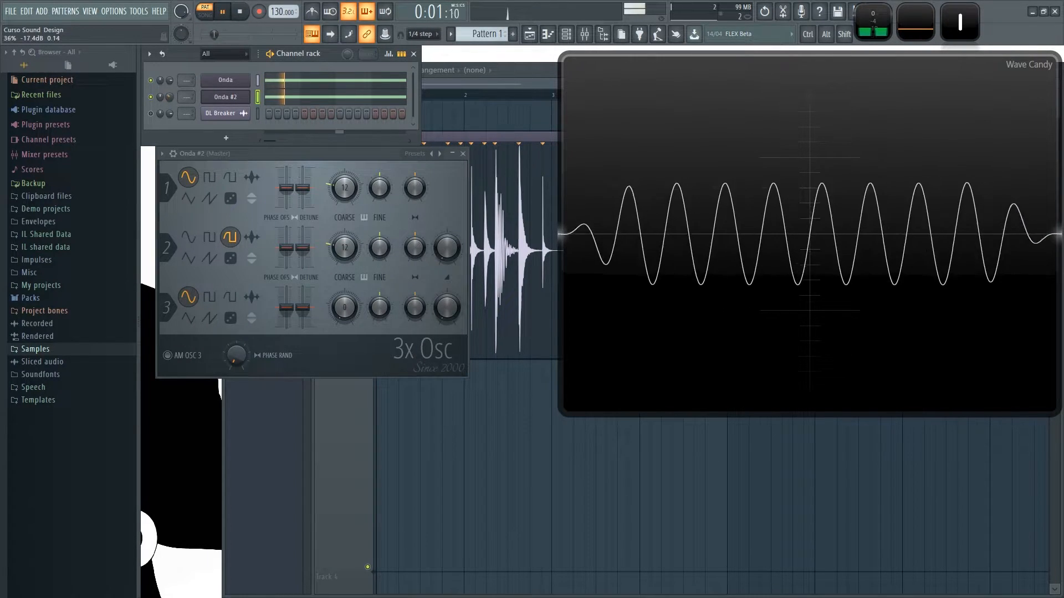
key("space")
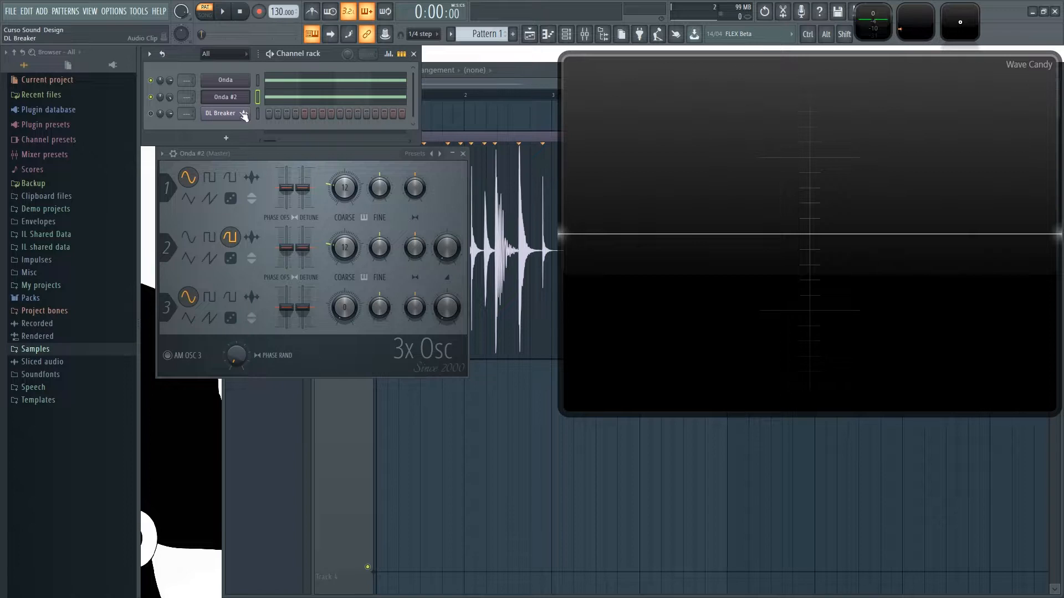
Reposition Onda #2's synth window below the channel rack and play both channels with Onda #2's volume at 100%
left_click(229, 82)
left_click(225, 96)
left_click_drag(271, 154, 264, 154)
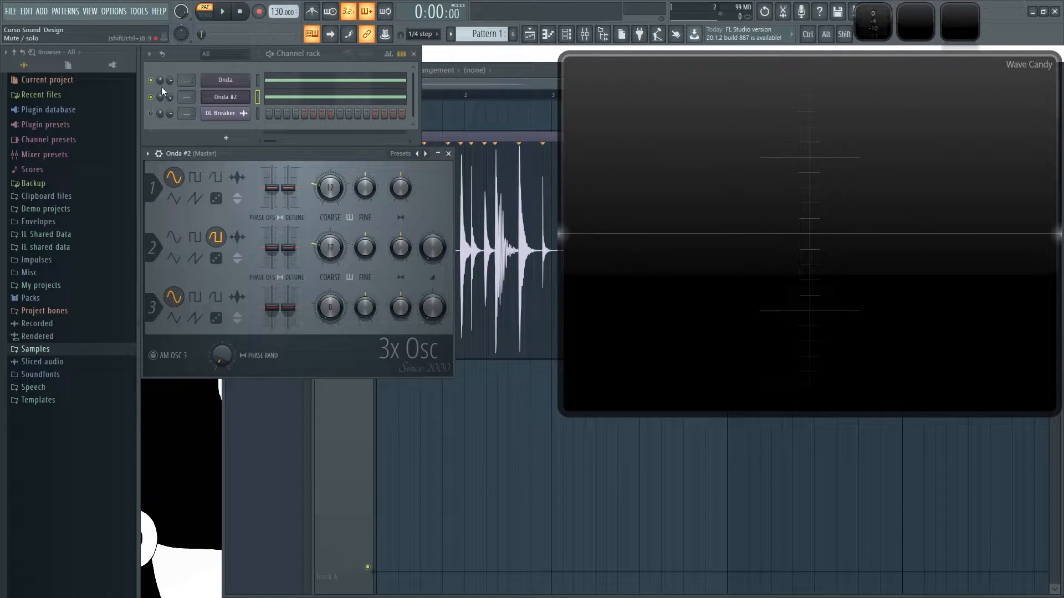
key("space")
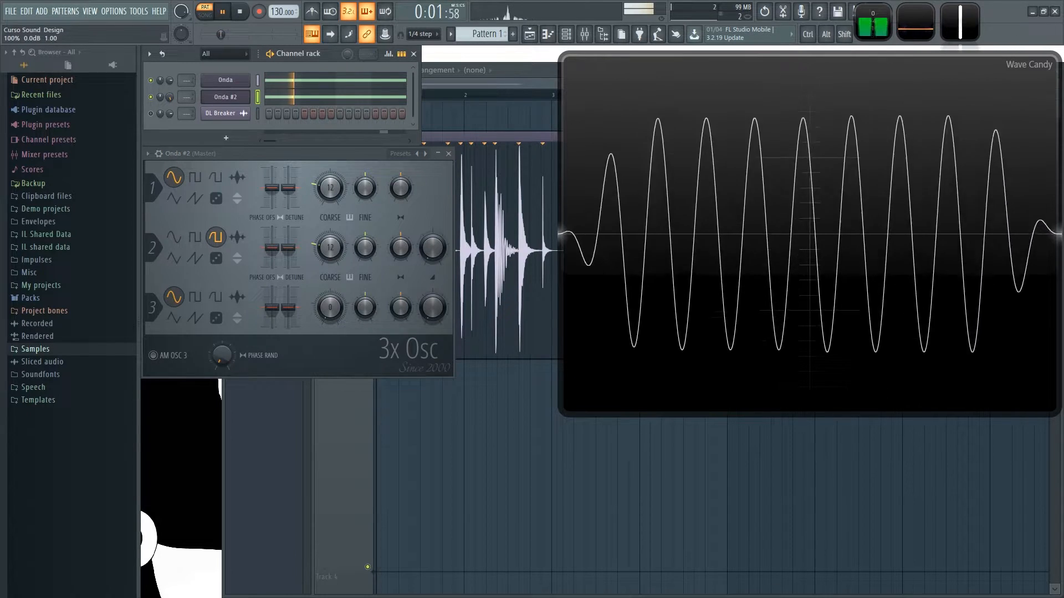
key("space")
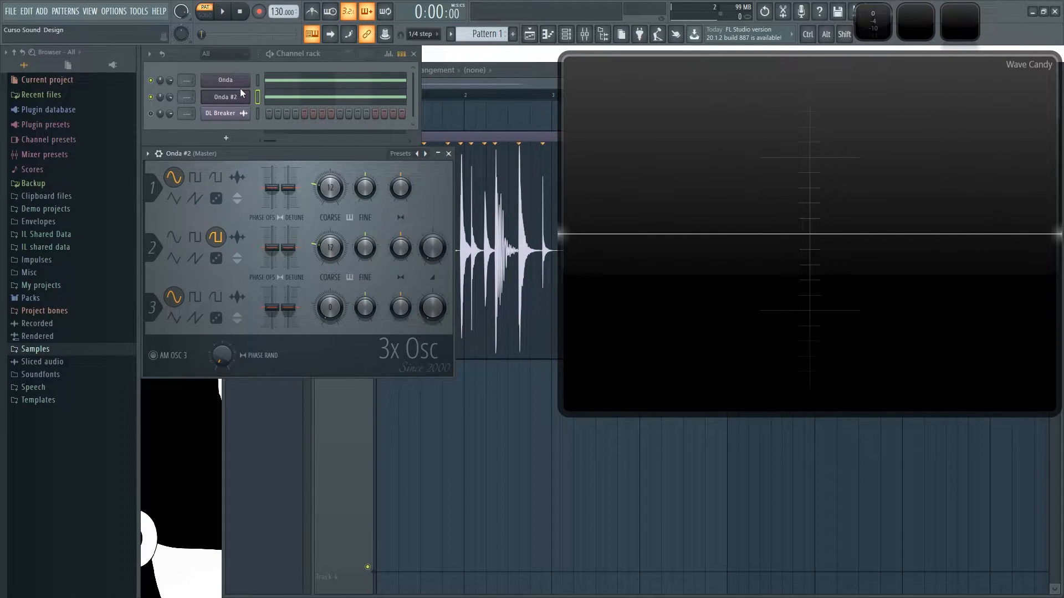
Set Onda #2's oscillator 1 fine pitch to +1 cent and play both channels to examine their interaction
key("ctrl+s")
scroll(373, 195, "up", 1)
key("space")
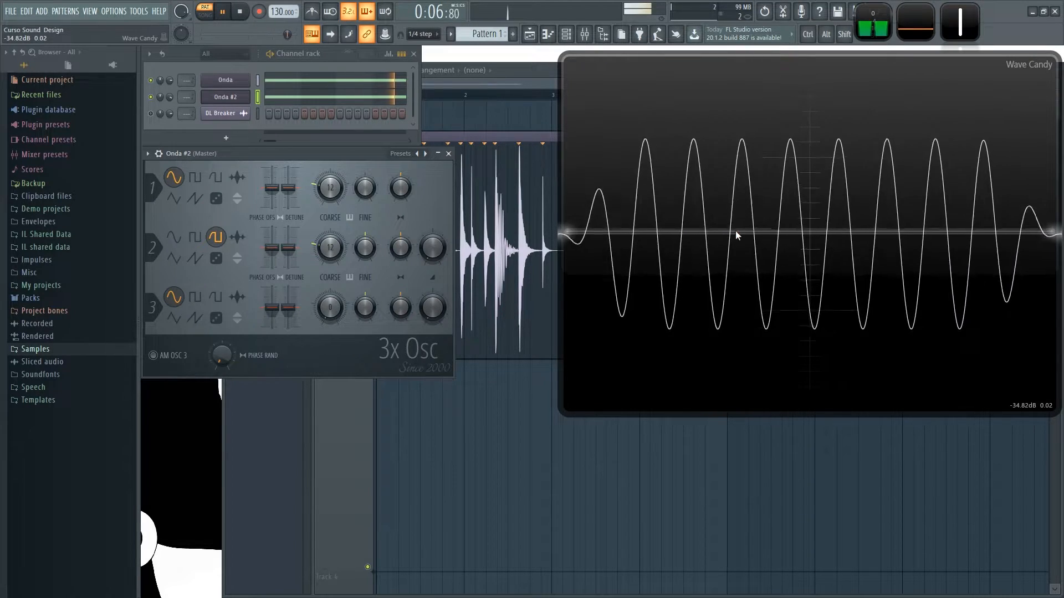
key("space")
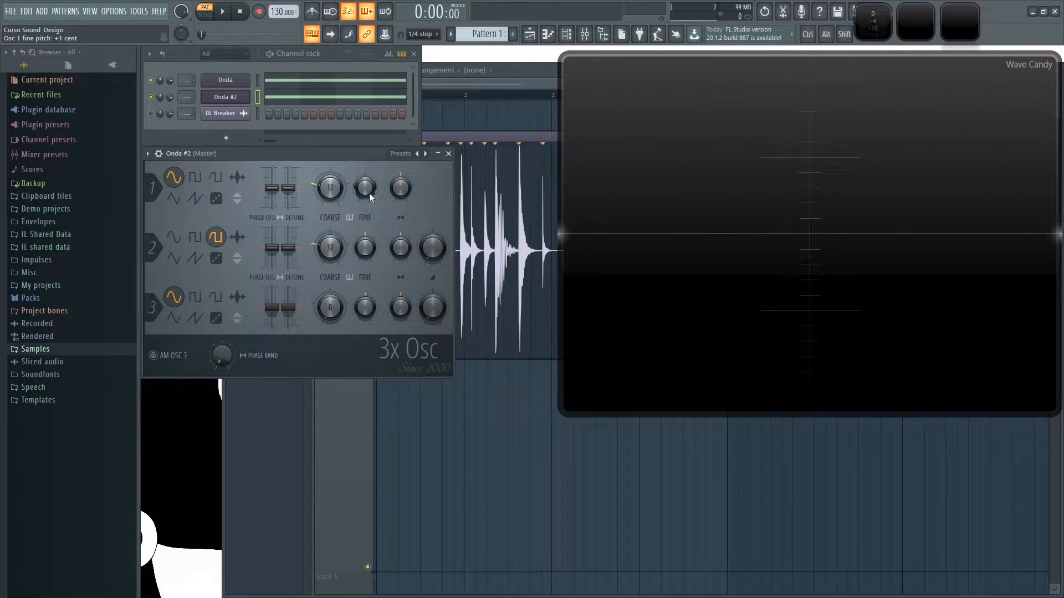
Readjust Onda #2's oscillator 1 fine pitch and play test notes on that channel
left_click_drag(369, 189, 369, 192)
left_click(170, 98)
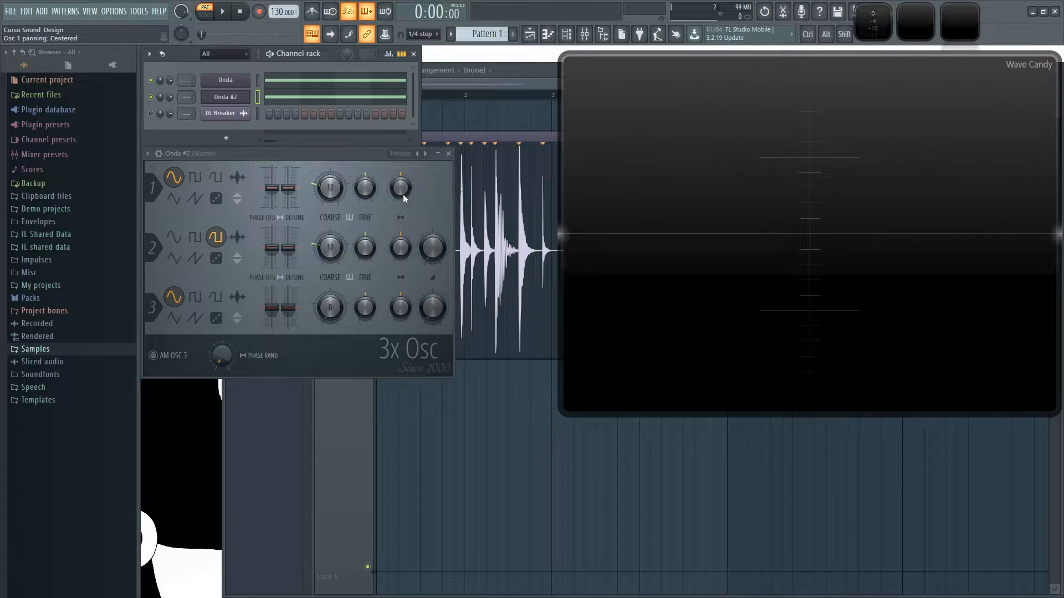
key("z")
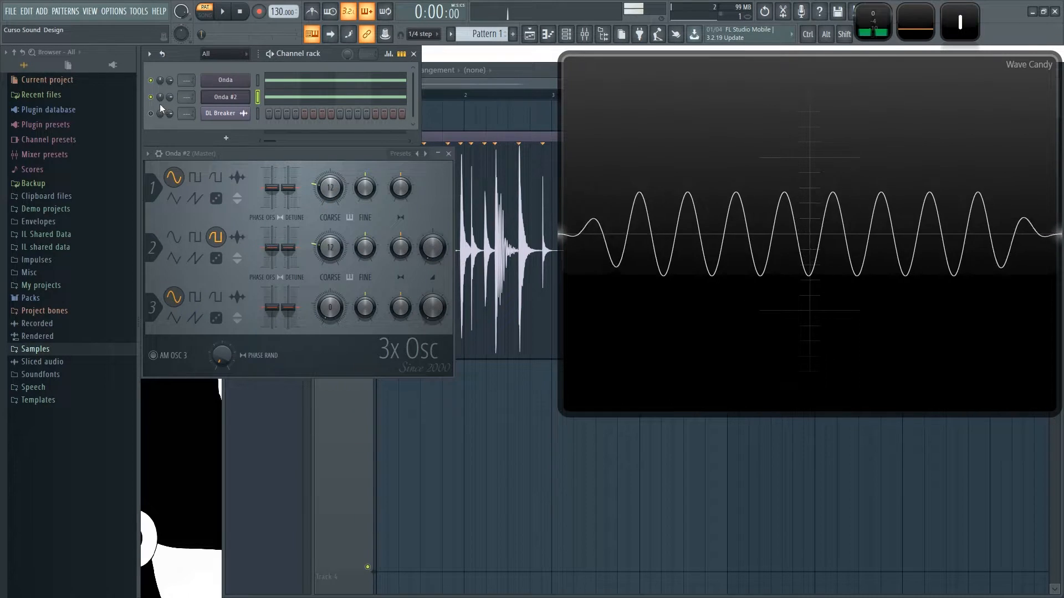
key("z")
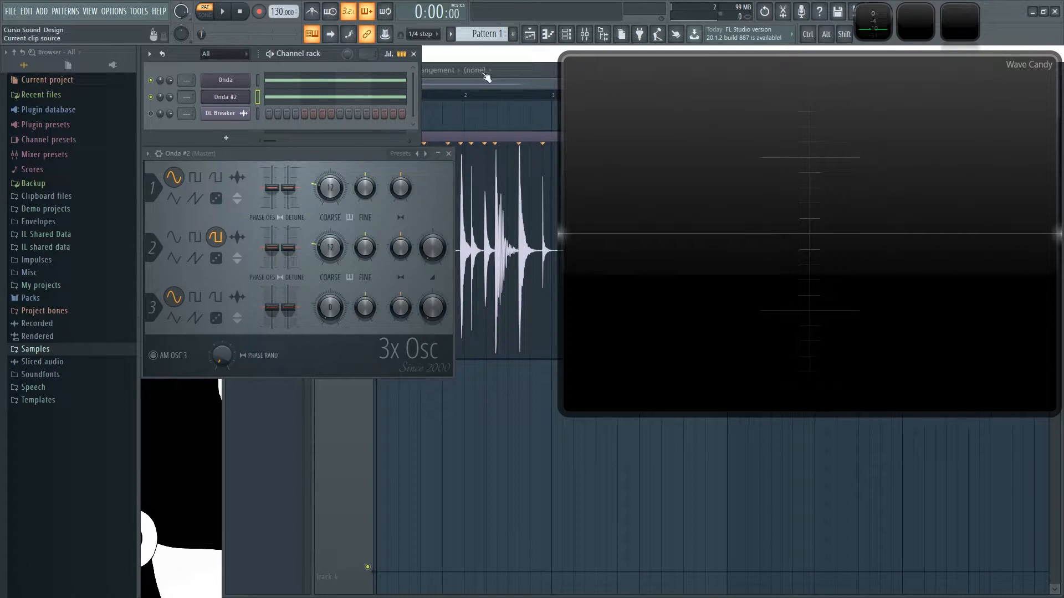
Unmute the DL Breaker channel and play its drum break from the playlist in song mode
left_click(223, 118)
left_click(551, 173)
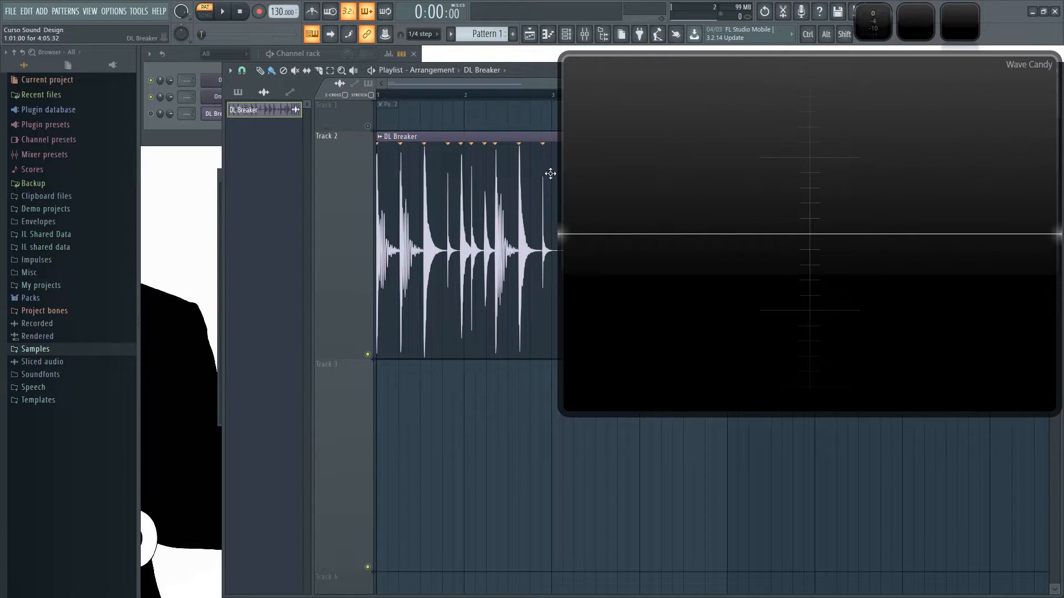
key("space")
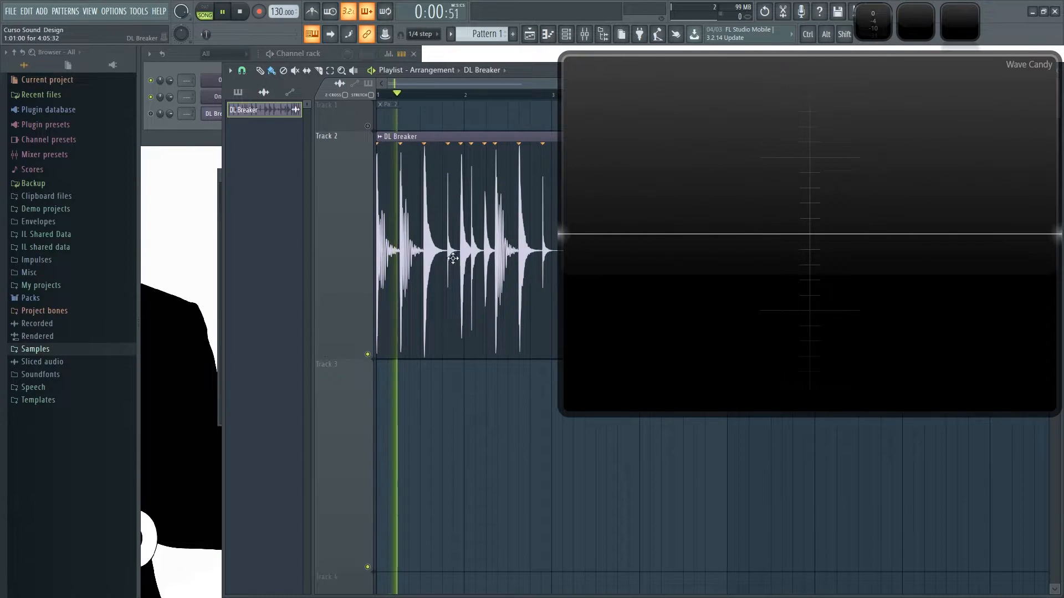
left_click(170, 108)
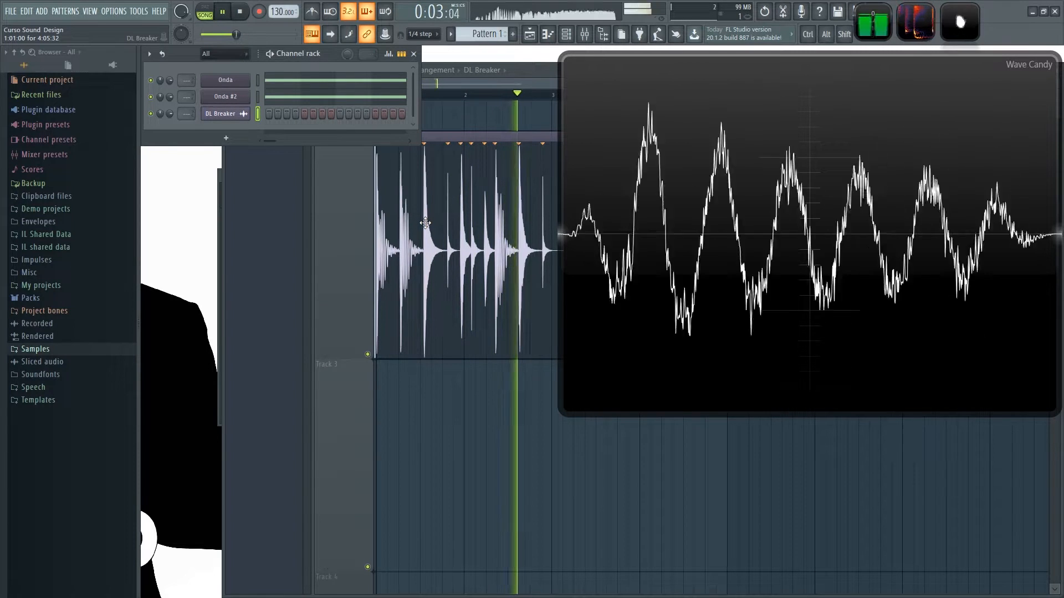
key("space")
Clone the DL Breaker channel and place a DL Breaker #2 clip on Track 3, aligned with the start of the original
right_click(468, 403)
scroll(417, 250, "up", 6)
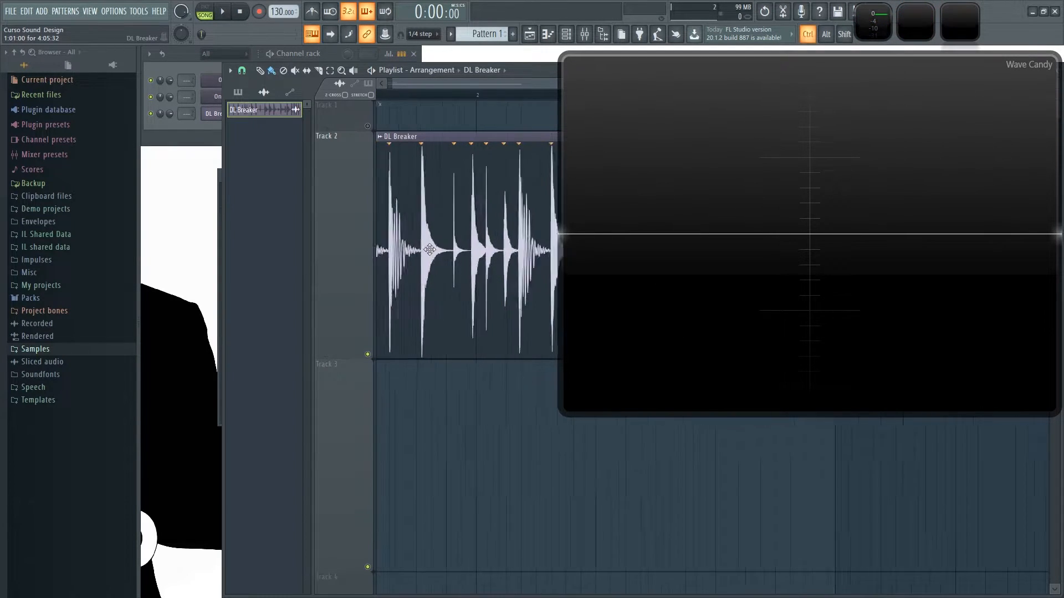
scroll(415, 250, "up", 5)
left_click_drag(409, 84, 388, 84)
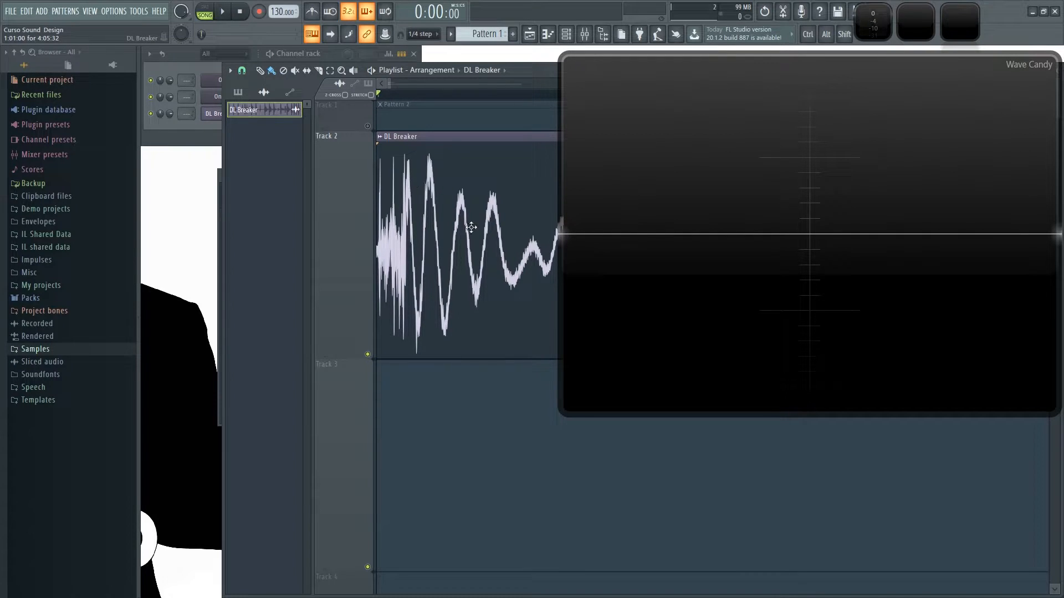
right_click(210, 112)
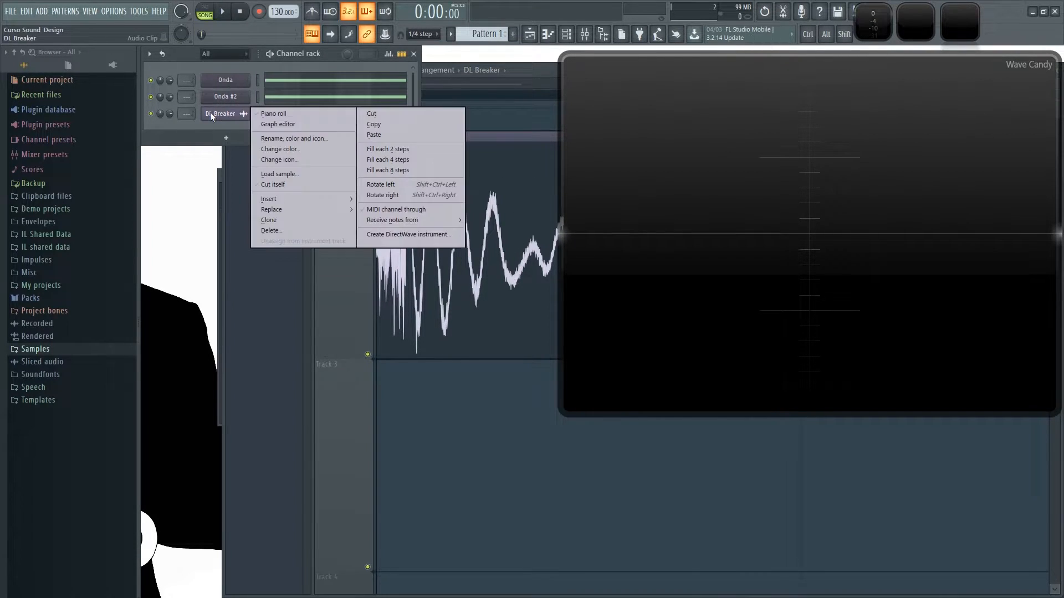
left_click(274, 221)
left_click(230, 131)
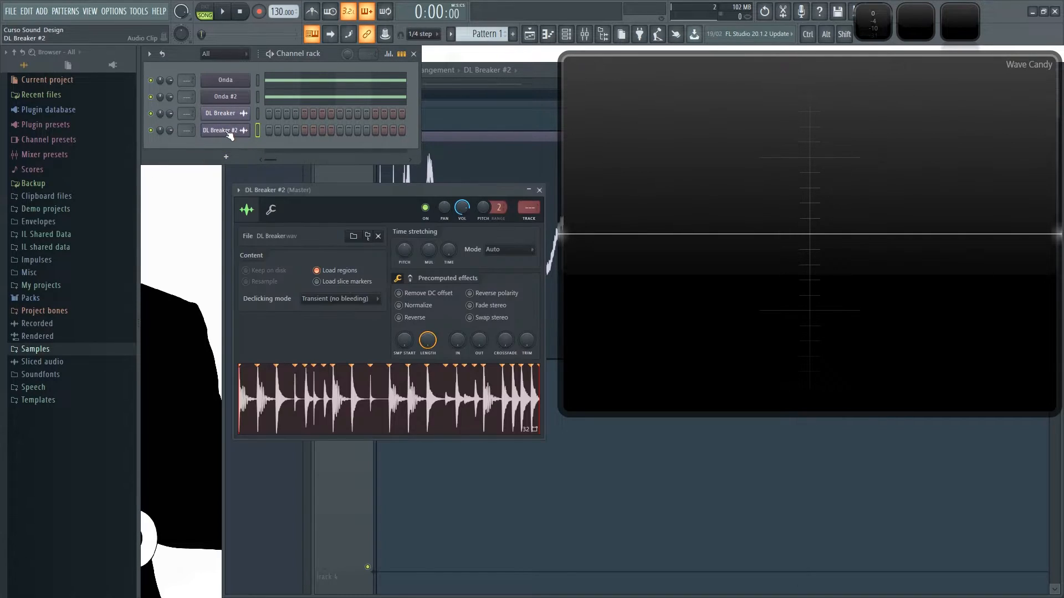
left_click(436, 483)
left_click_drag(527, 444, 459, 446)
left_click(428, 428)
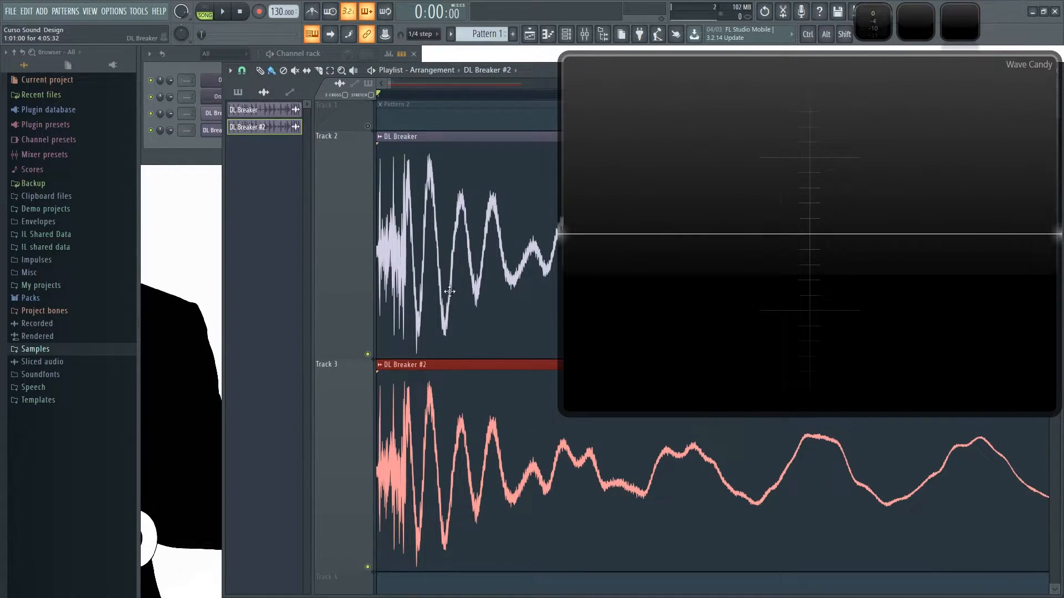
Play the start of the two stacked DL Breaker clips several times to hear them combined
key("space")
key("space")
key("space")
key("space")
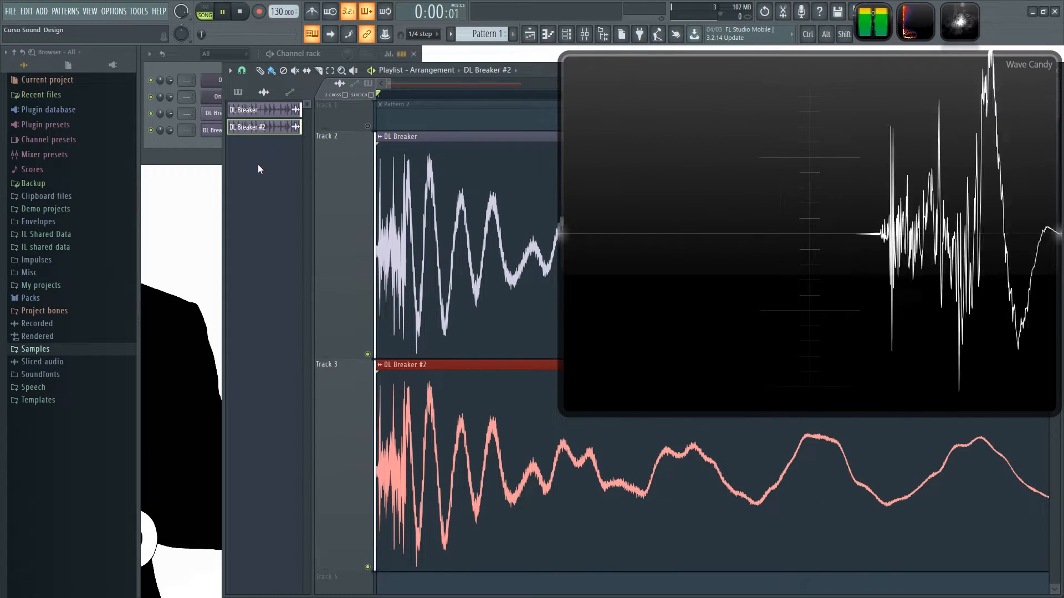
key("space")
key("space")
Adjust DL Breaker #2's channel volume and replay the stacked clips to compare the combined level
left_click_drag(169, 131, 171, 132)
key("space")
key("space")
key("space")
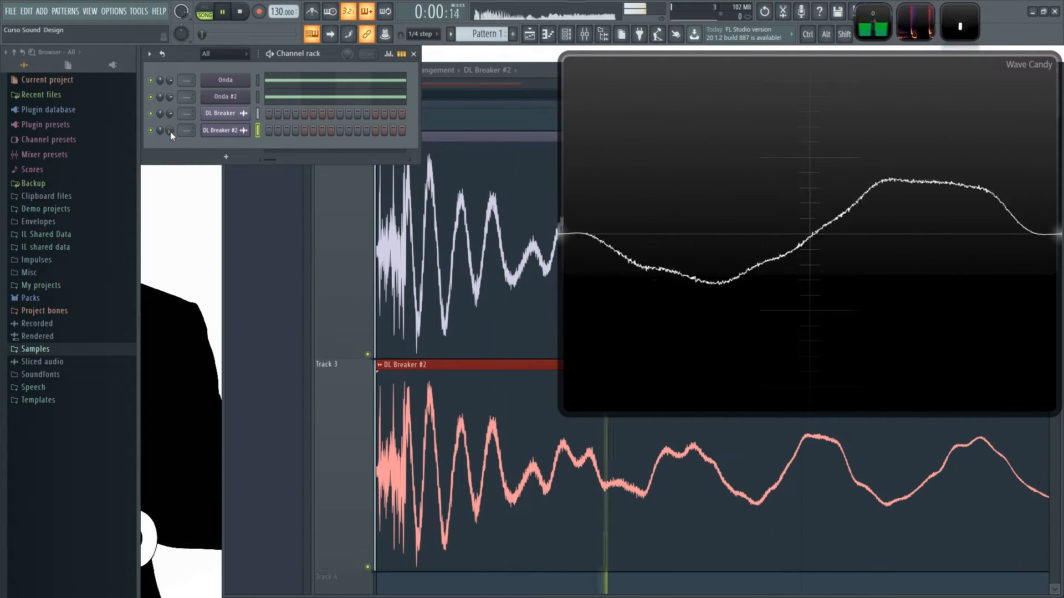
key("space")
key("space")
key("space")
key("space")
key("space")
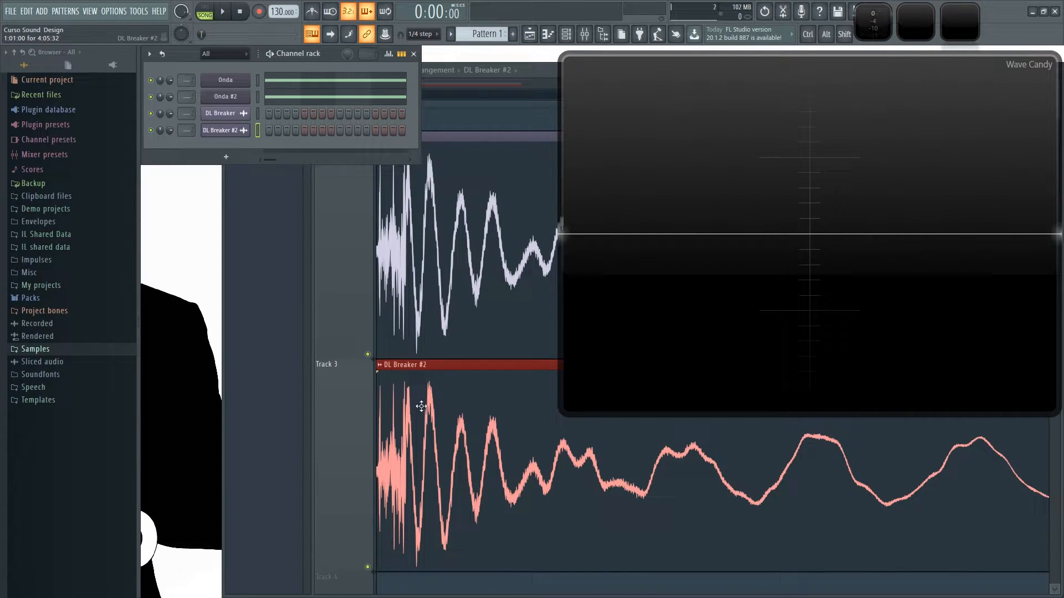
left_click_drag(448, 424, 406, 201)
left_click_drag(400, 254, 357, 180)
left_click_drag(334, 323, 307, 176)
left_click_drag(309, 427, 309, 440)
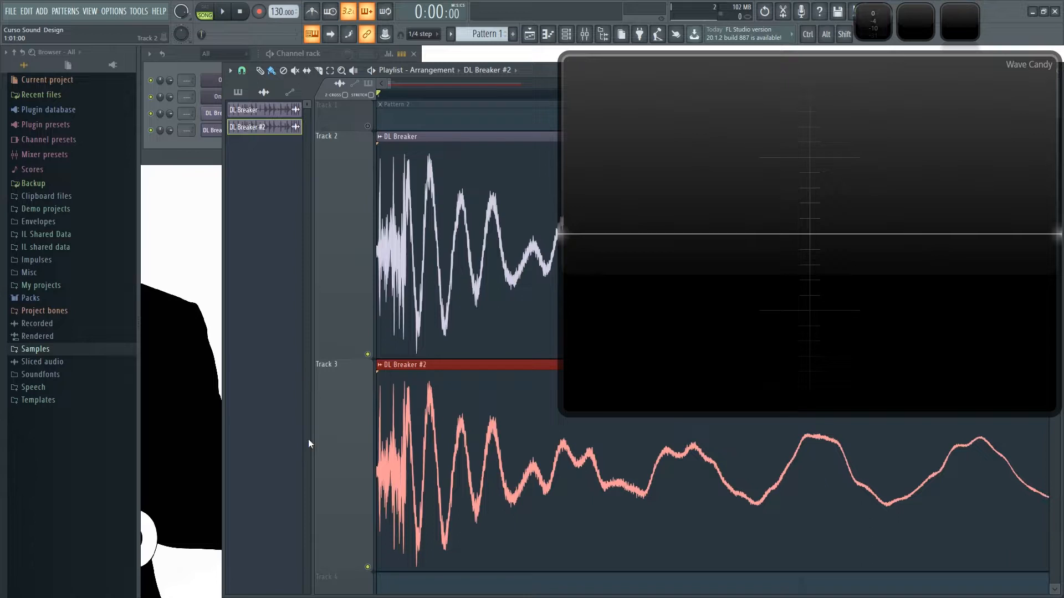
Open the DL Breaker #2 channel's sample settings and move the window away from the Track 3 waveform
left_click(213, 131)
left_click_drag(402, 191, 364, 150)
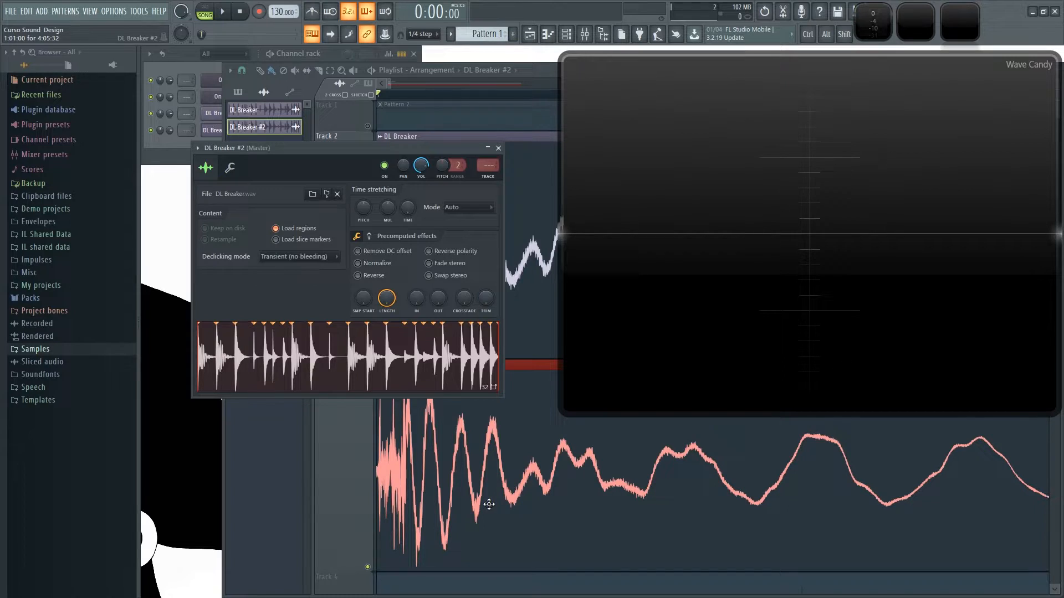
Turn on Reverse polarity for the DL Breaker #2 sample while watching the Track 3 waveform, and close its settings
left_click(429, 252)
left_click(430, 252)
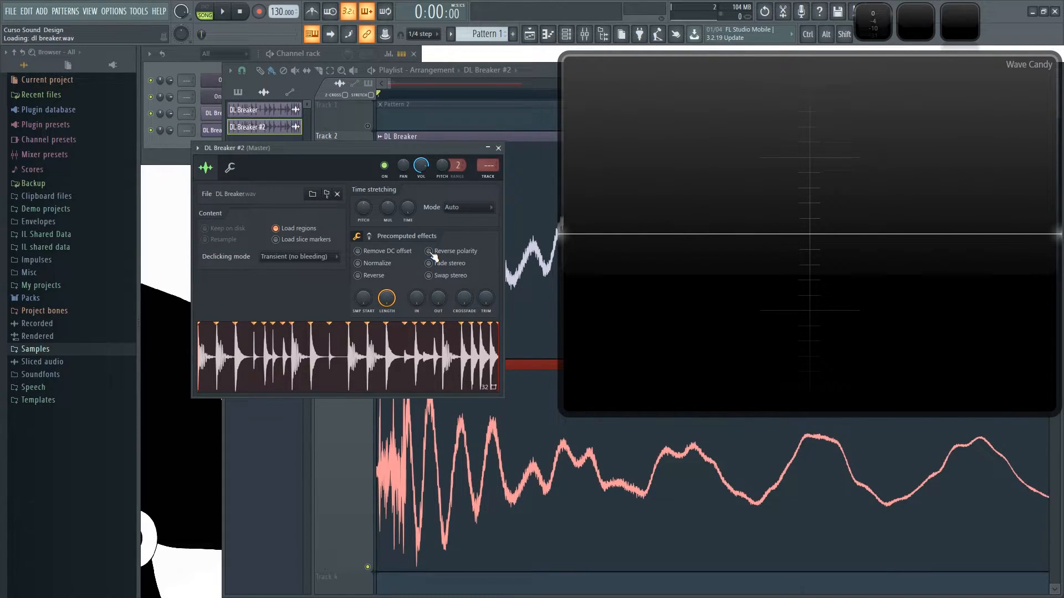
left_click(431, 252)
left_click(431, 252)
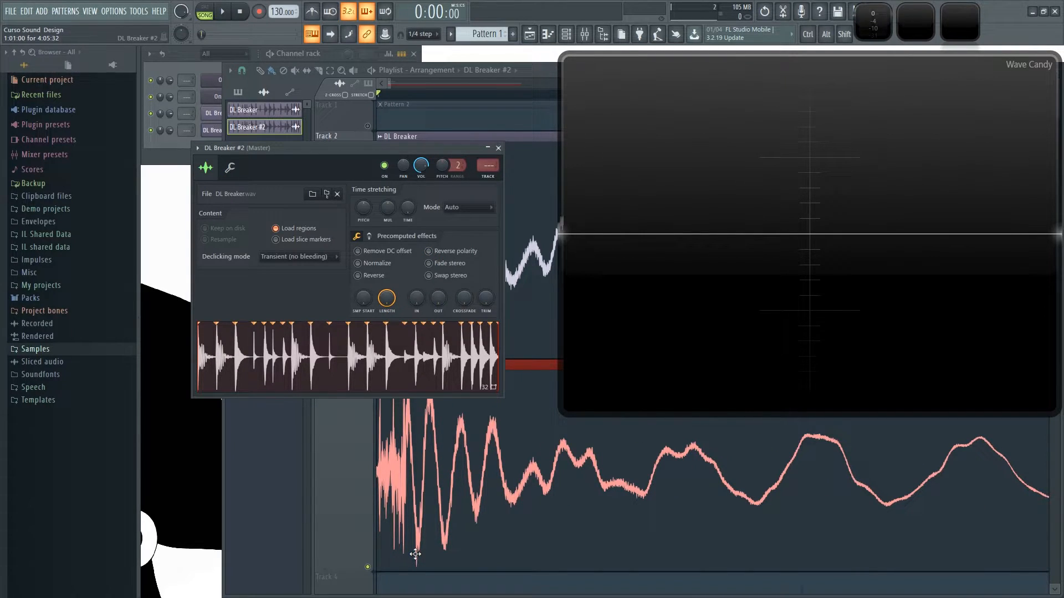
left_click_drag(413, 147, 388, 103)
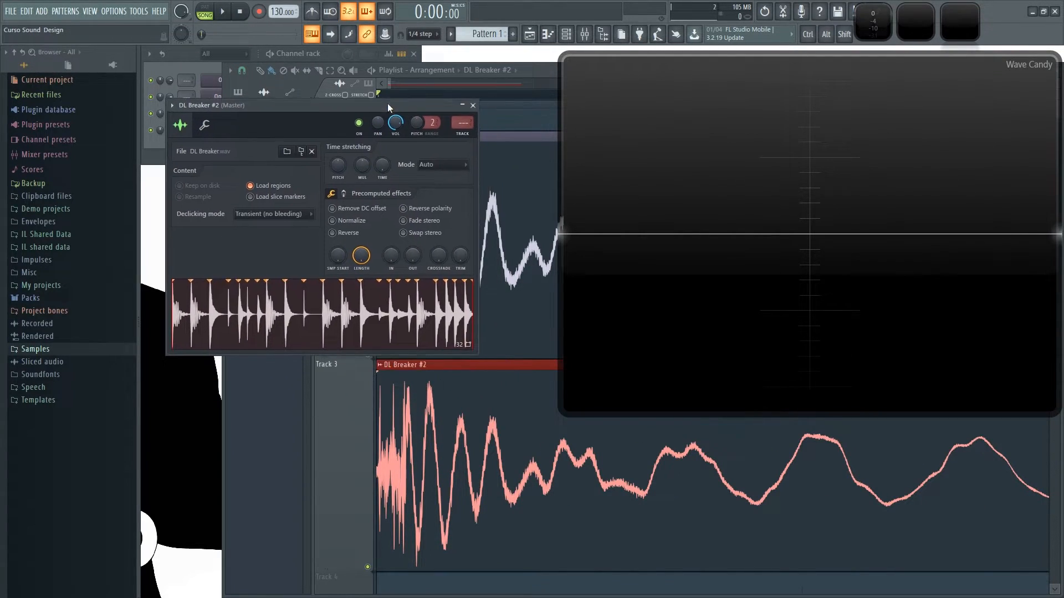
left_click(407, 211)
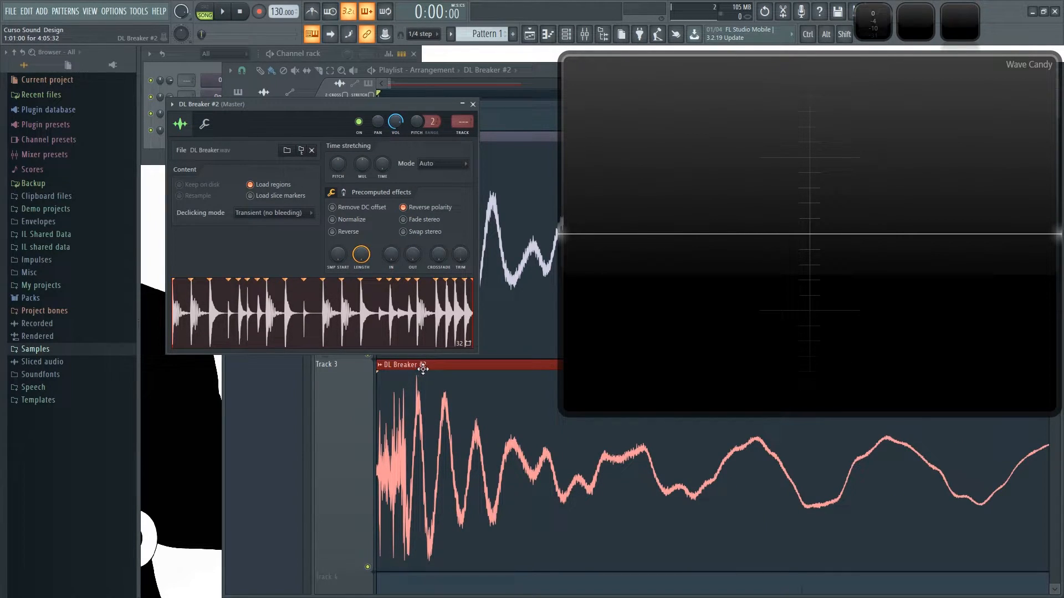
left_click(473, 104)
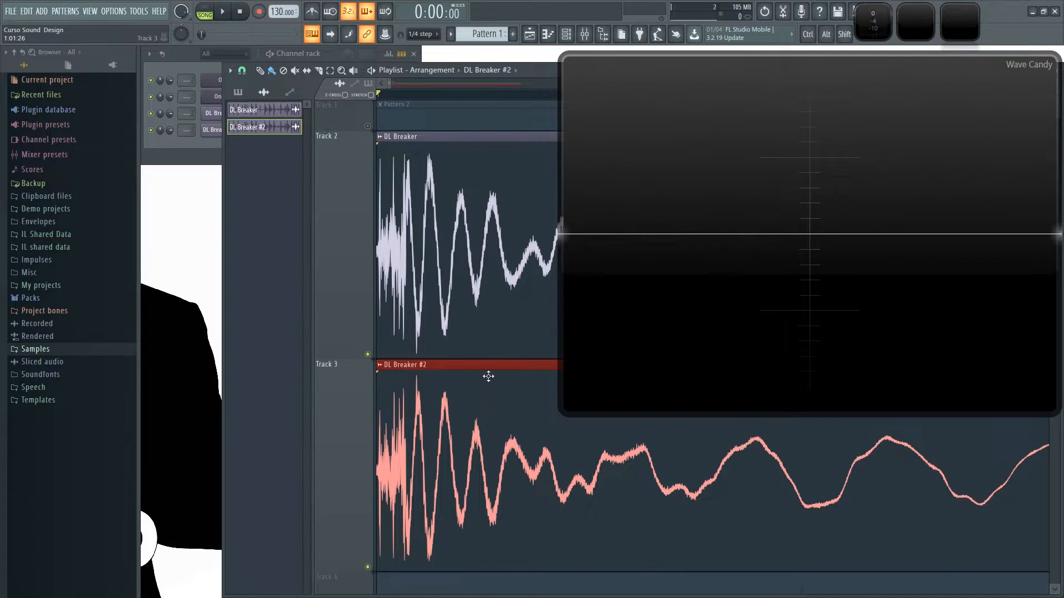
Overlay the polarity-reversed DL Breaker #2 clip on the Track 2 original to compare their waveforms, and return it to Track 3
left_click_drag(491, 385, 425, 244)
left_click_drag(422, 434, 380, 221)
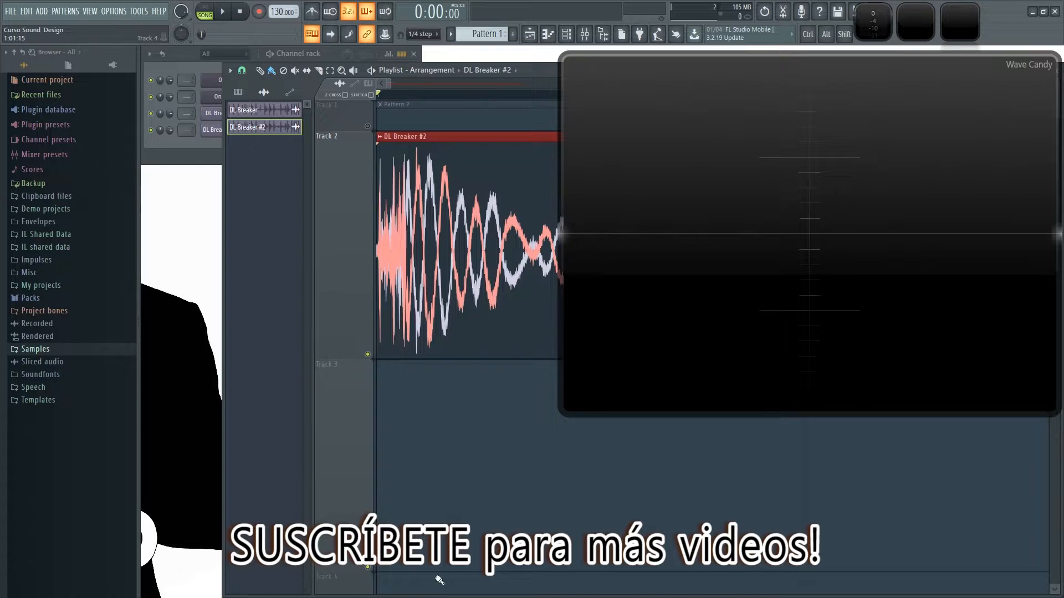
left_click_drag(464, 278, 435, 491)
left_click_drag(410, 303, 410, 303)
left_click_drag(790, 166, 619, 521)
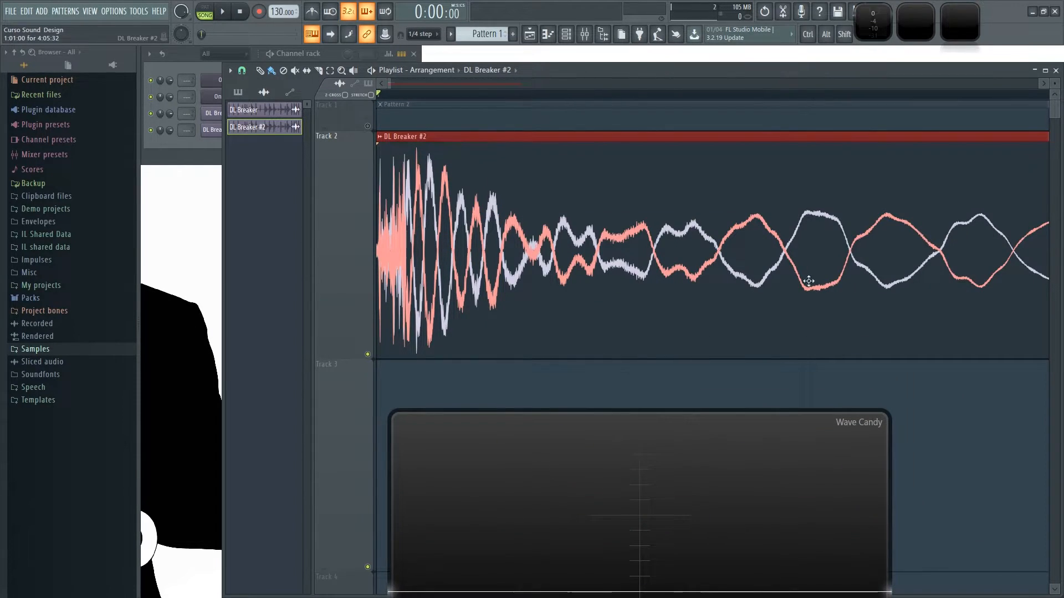
left_click_drag(560, 479, 721, 153)
left_click_drag(435, 221, 387, 466)
Play the start of the original and polarity-reversed clips together, and stop playback
left_click(224, 13)
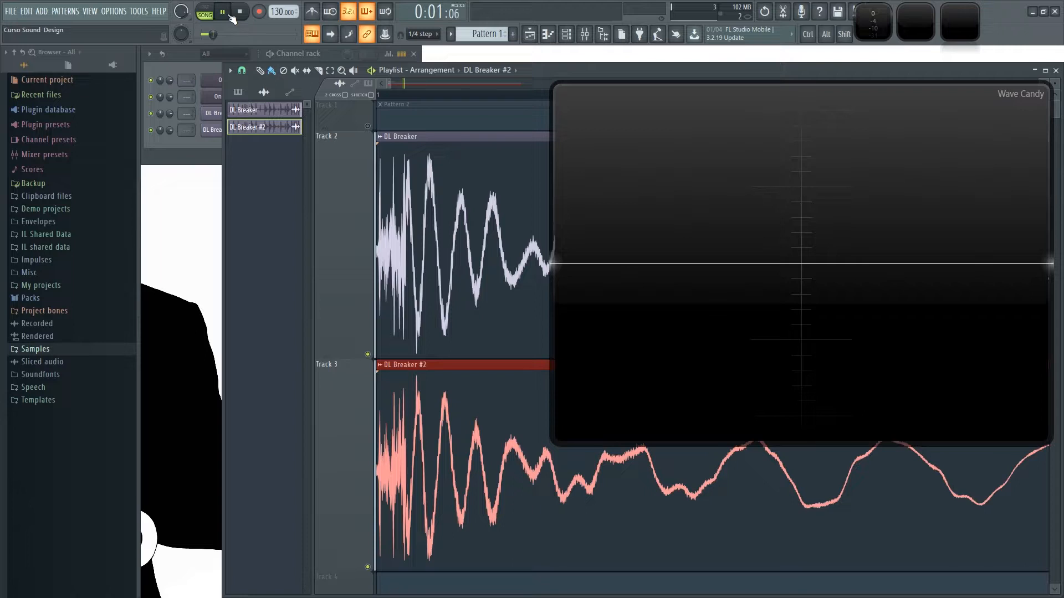
left_click(240, 12)
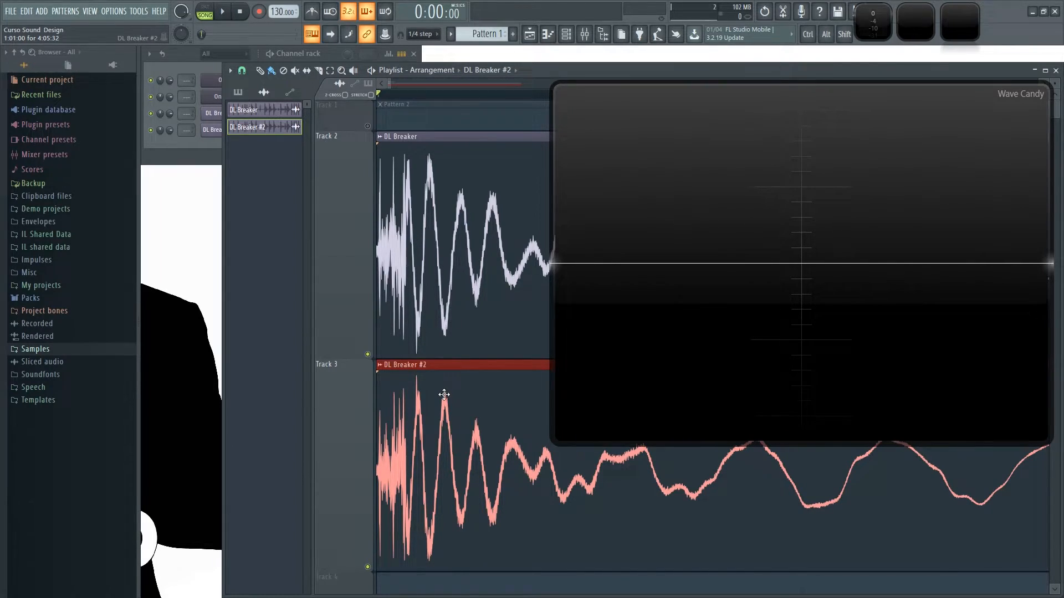
Superimpose the reversed clip on Track 2 again, move it back to Track 3, and briefly mute and unmute that track
left_click_drag(444, 408, 430, 204)
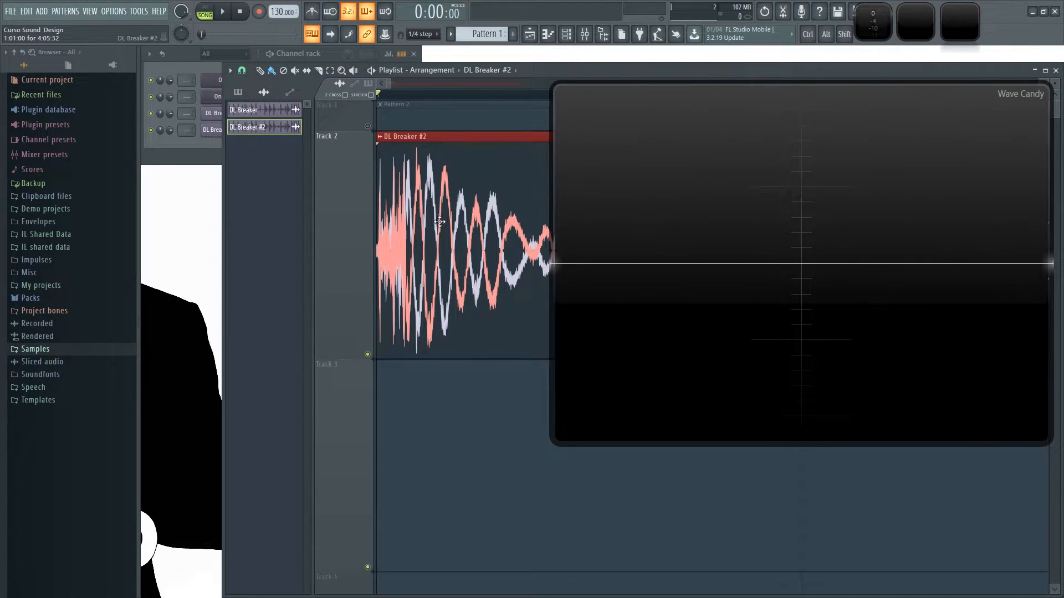
left_click_drag(429, 227, 370, 496)
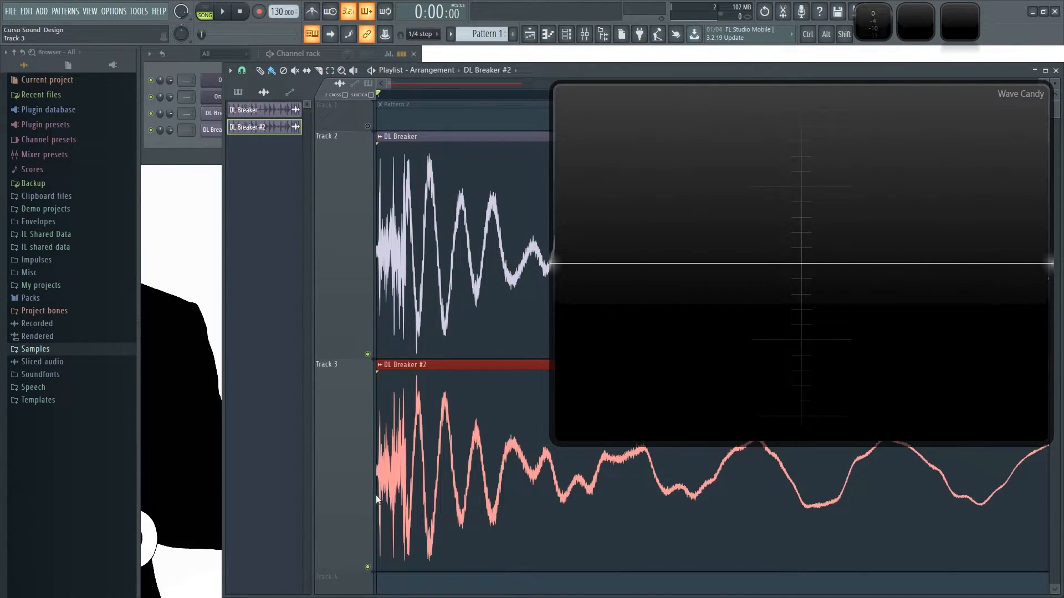
left_click(367, 567)
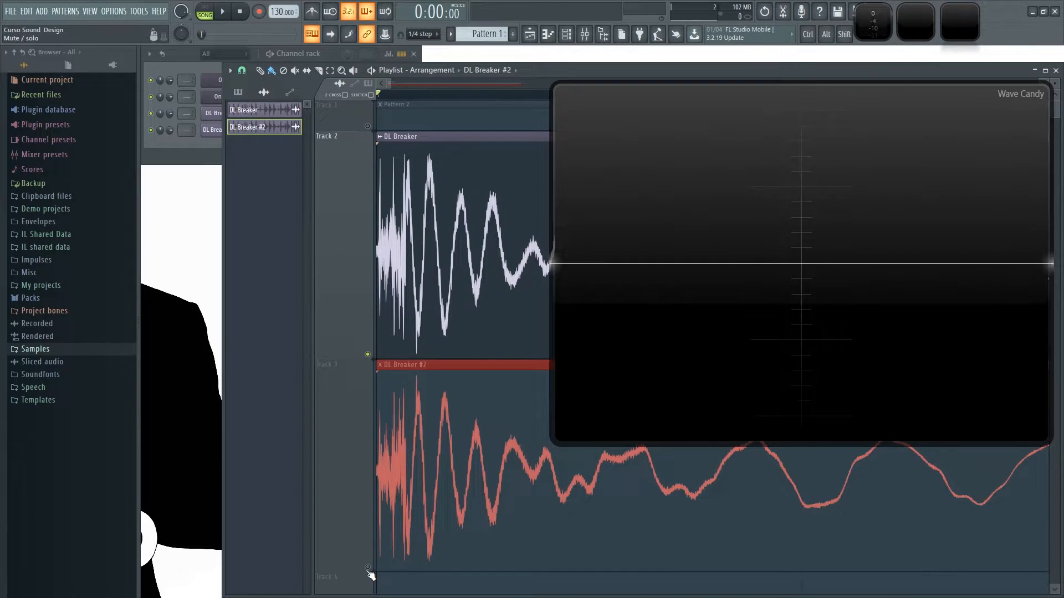
left_click(367, 567)
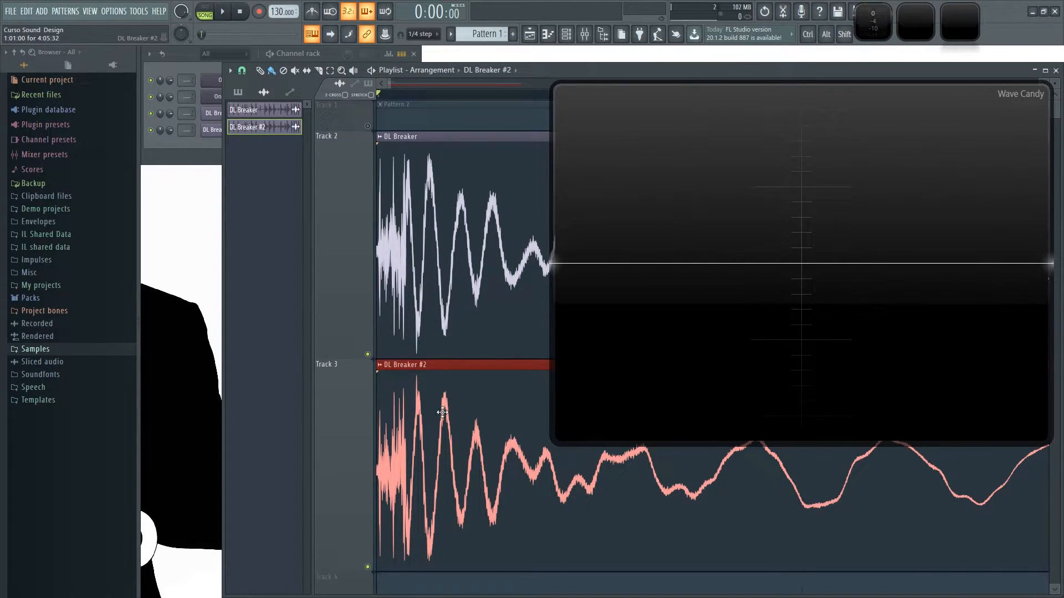
Adjust DL Breaker #2's channel volume while playing both opposite-polarity clips to compare the remaining signal
left_click(188, 55)
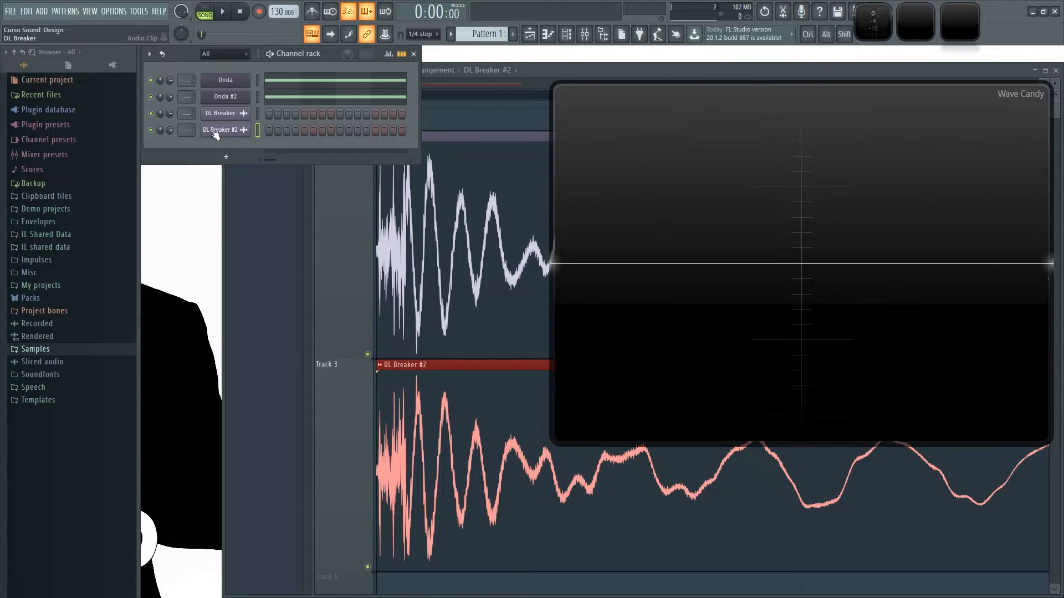
left_click(216, 129)
left_click(472, 104)
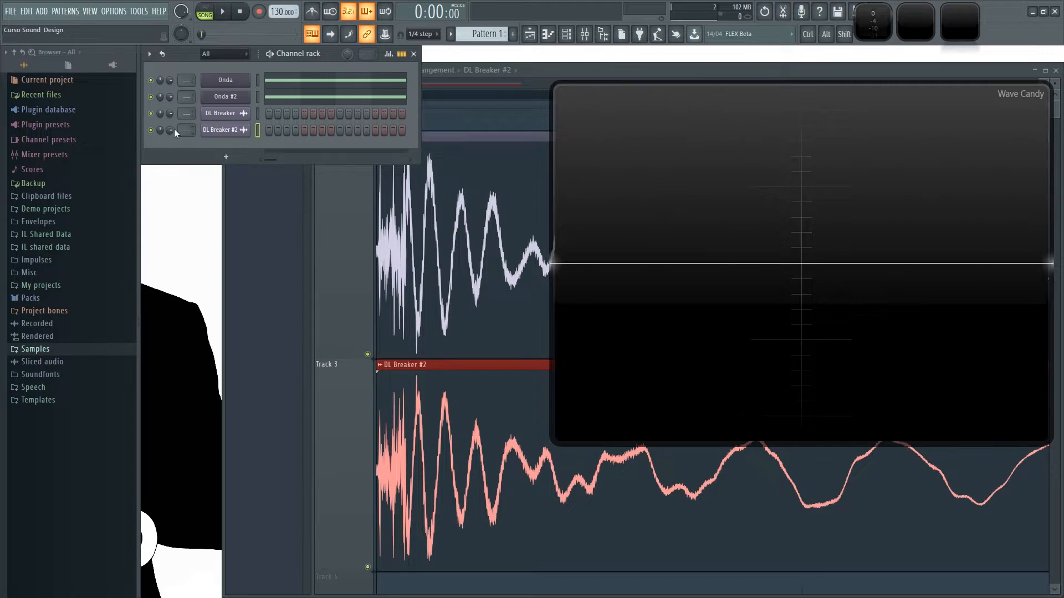
left_click(225, 14)
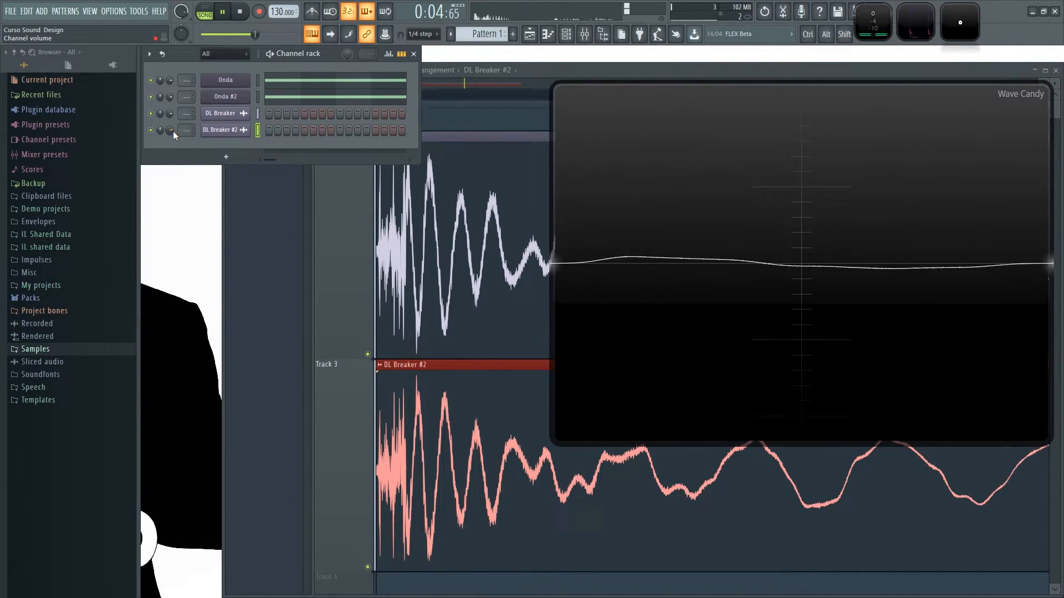
left_click_drag(170, 130, 172, 130)
key("space")
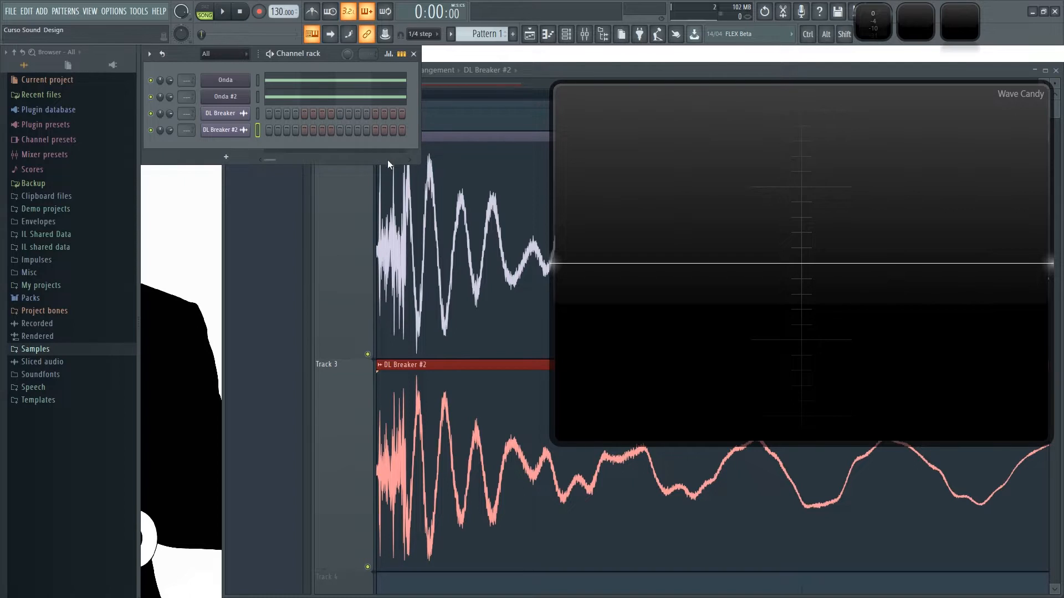
left_click(206, 12)
Set the DL Breaker #2 channel's pitch knob range to 1 semitone and close its settings
left_click(224, 132)
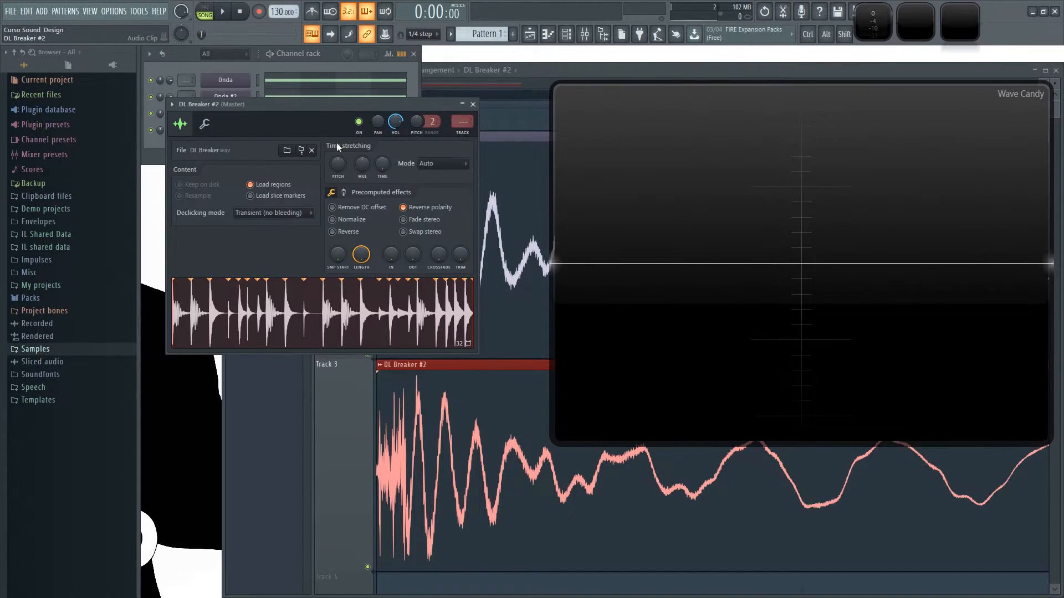
left_click_drag(374, 105, 417, 179)
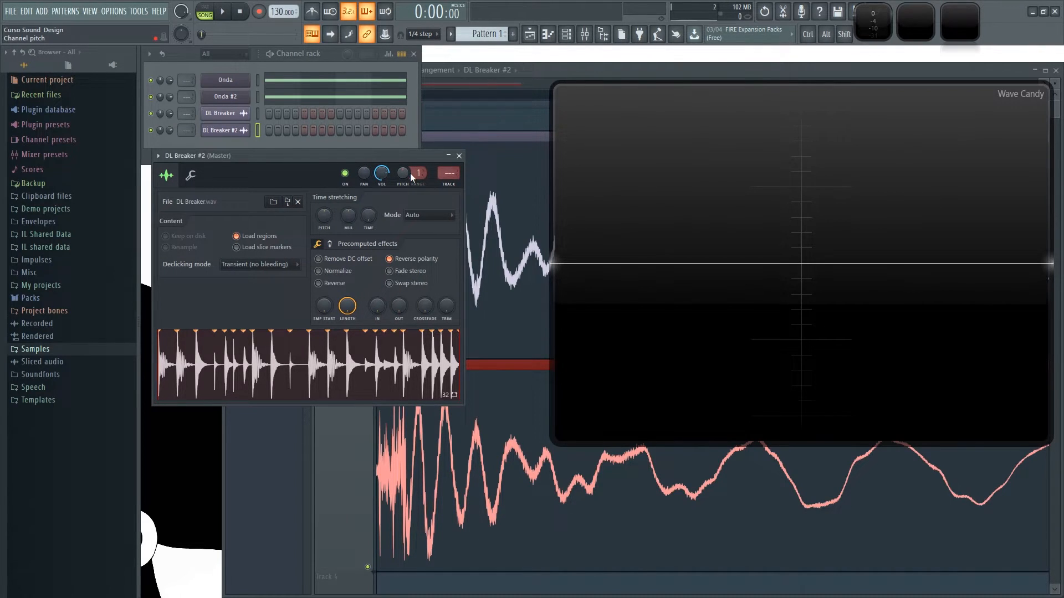
left_click(459, 155)
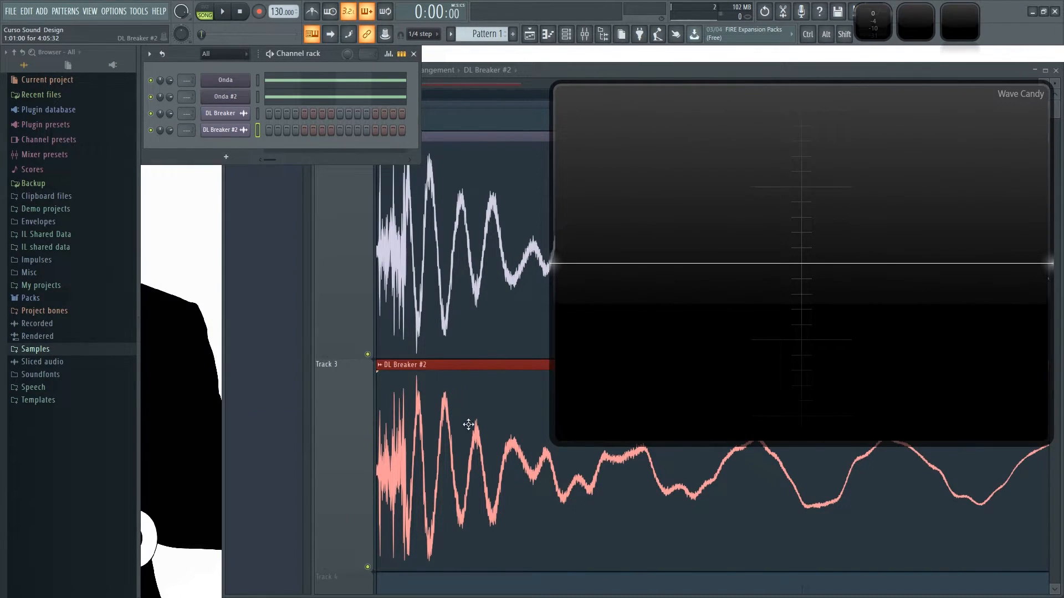
Turn off Reverse polarity for DL Breaker #2 and raise its channel pitch by 2 cents
left_click(221, 131)
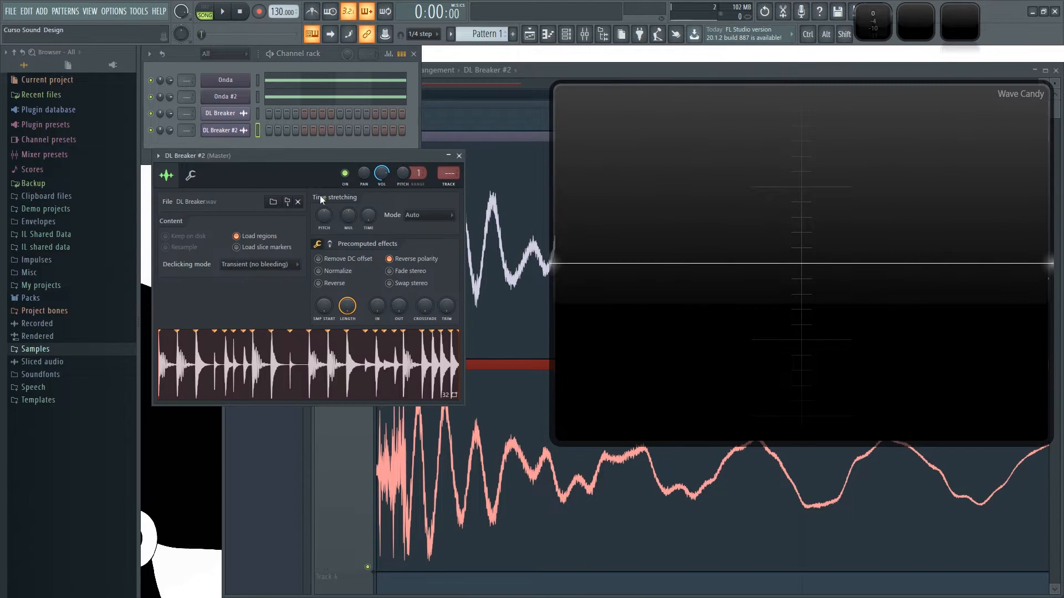
left_click_drag(411, 158, 421, 180)
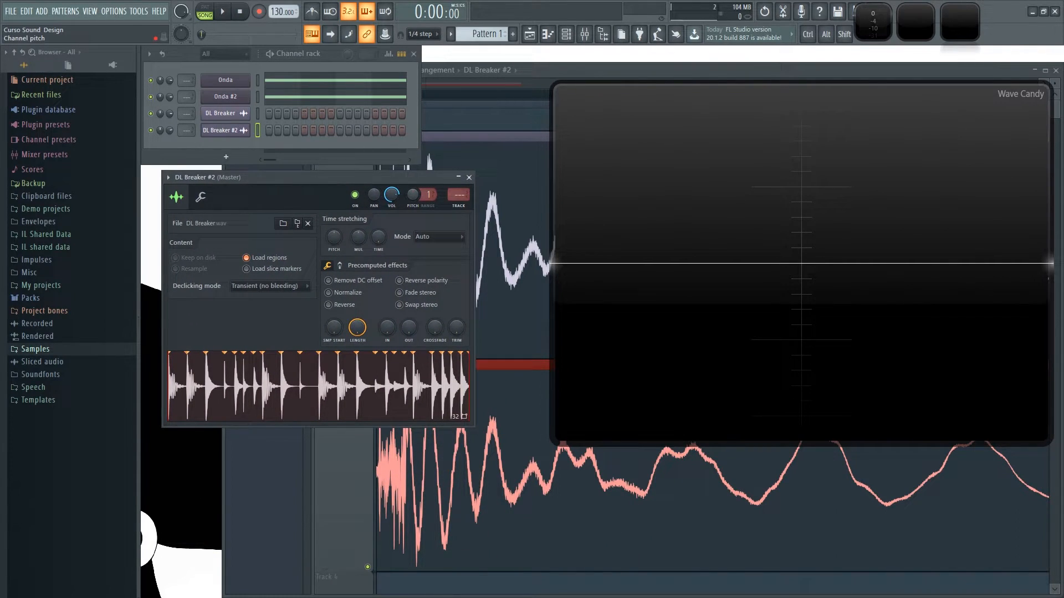
left_click_drag(413, 194, 412, 194)
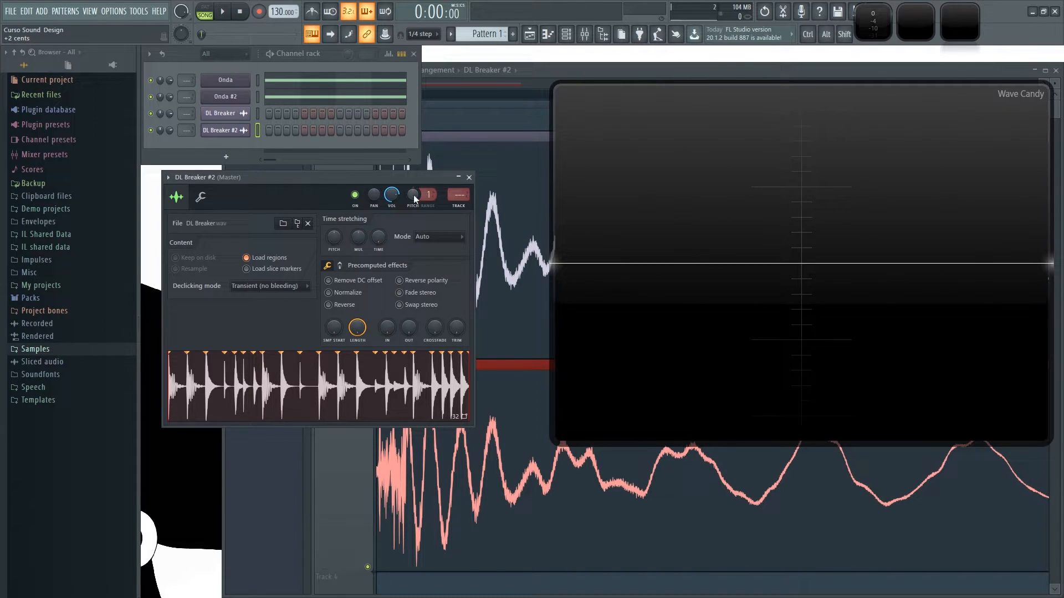
left_click(468, 177)
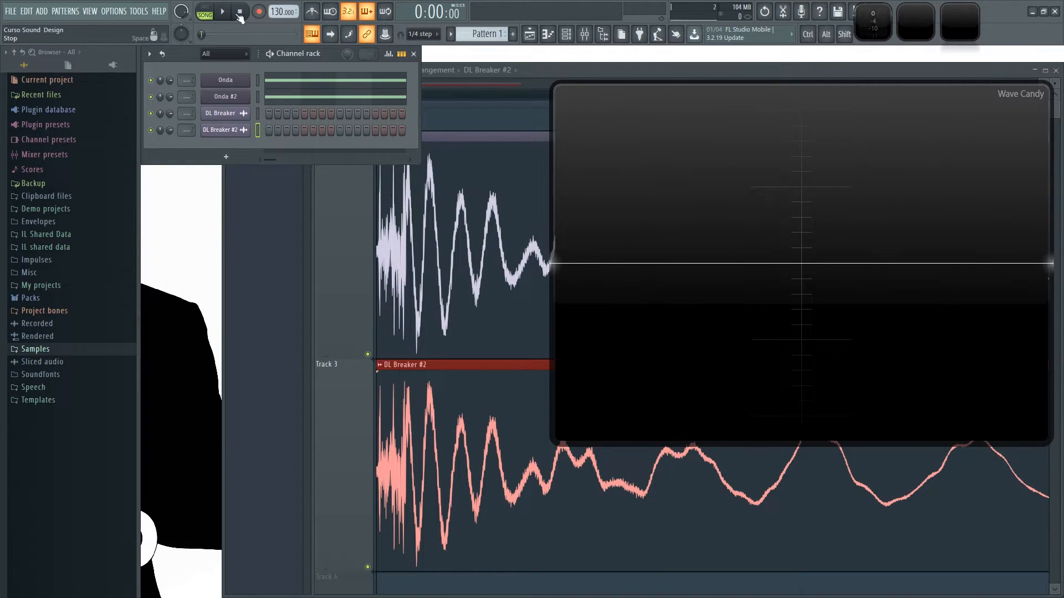
Play the original clip together with its slightly detuned copy, and stop playback
key("space")
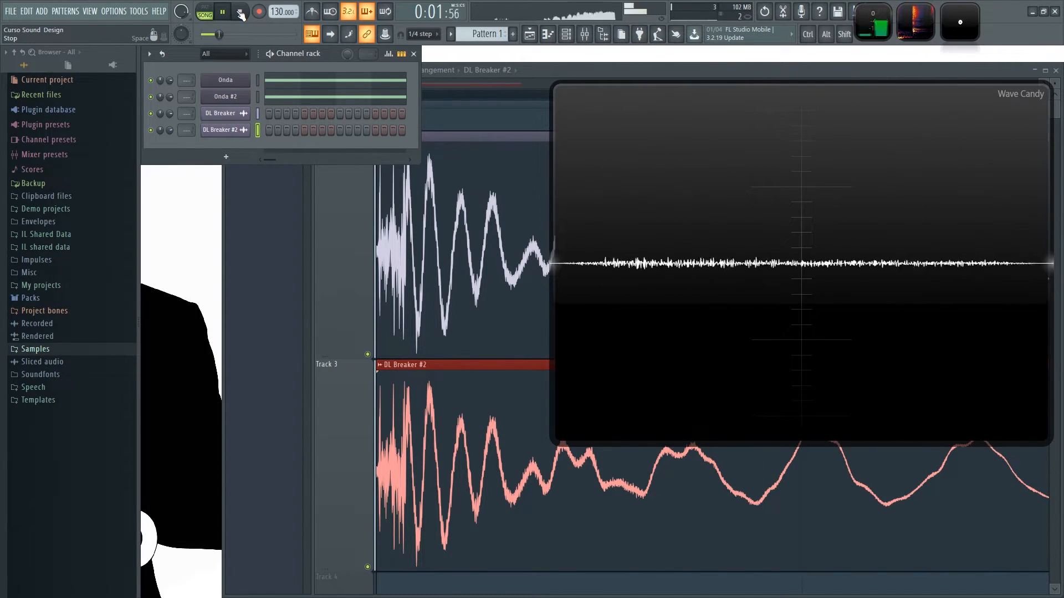
left_click(242, 14)
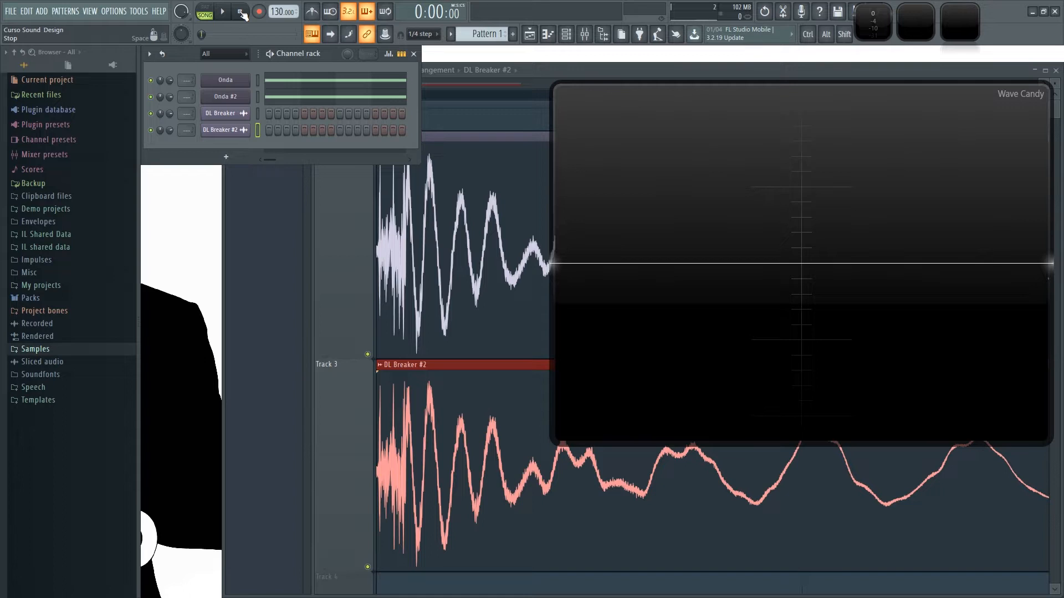
Nudge the DL Breaker #2 clip along Track 3 and back, and fine-adjust its channel pitch in the sample settings
left_click(405, 400)
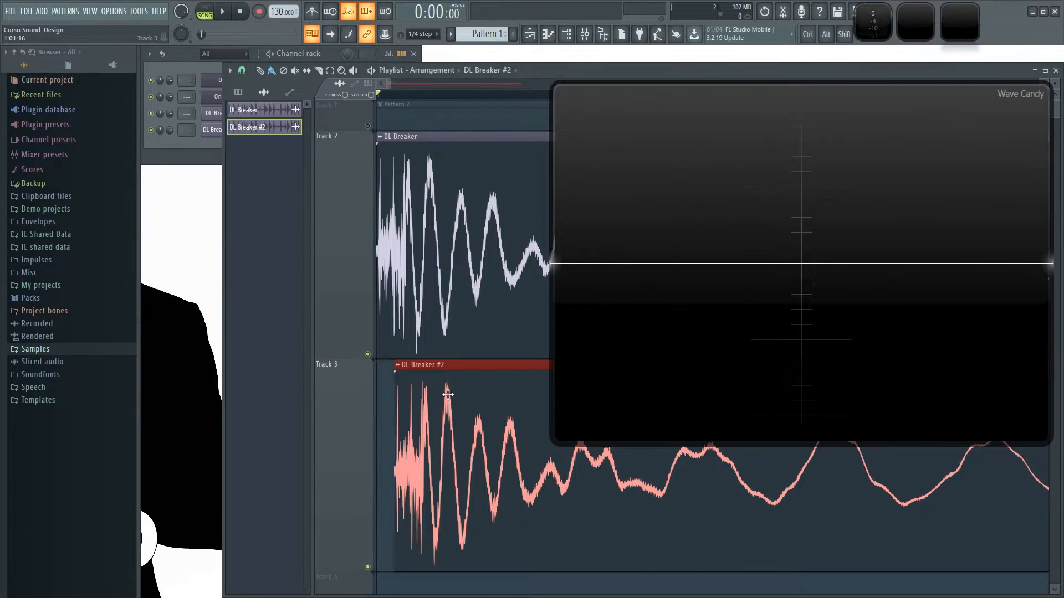
double_click(487, 440)
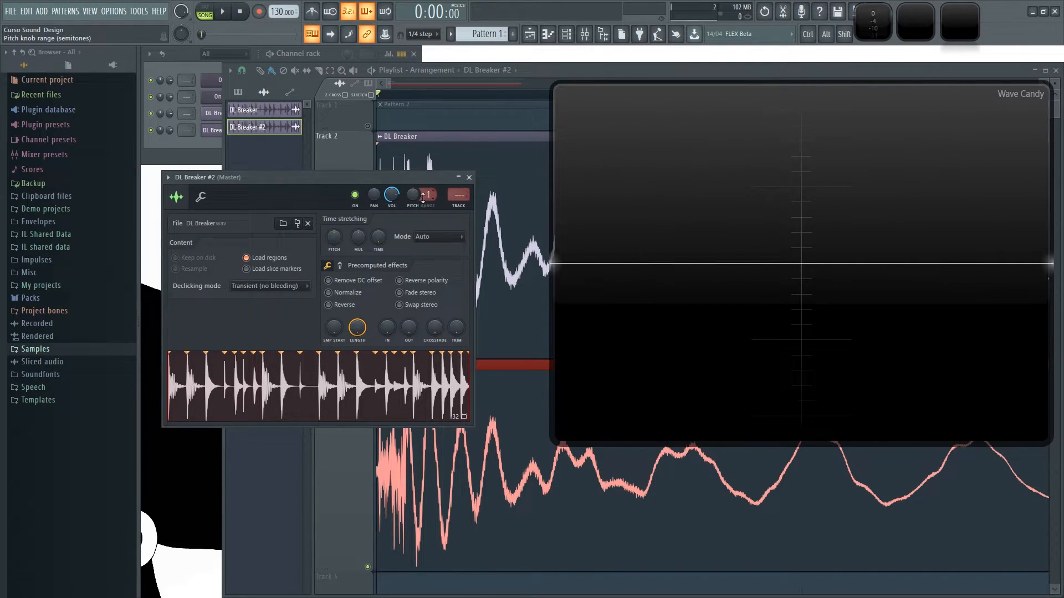
left_click_drag(414, 194, 414, 192)
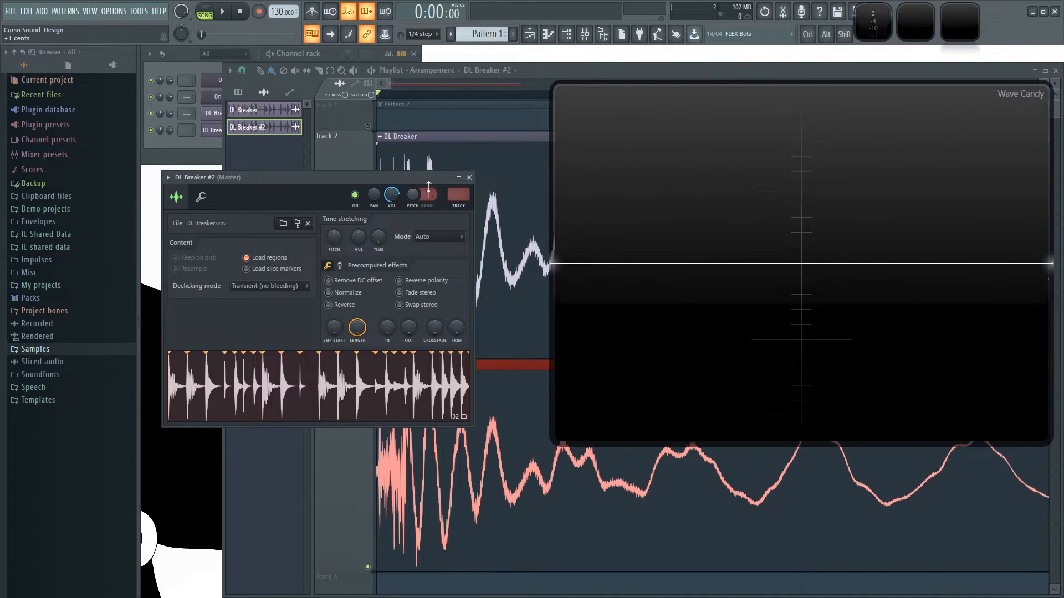
left_click(469, 178)
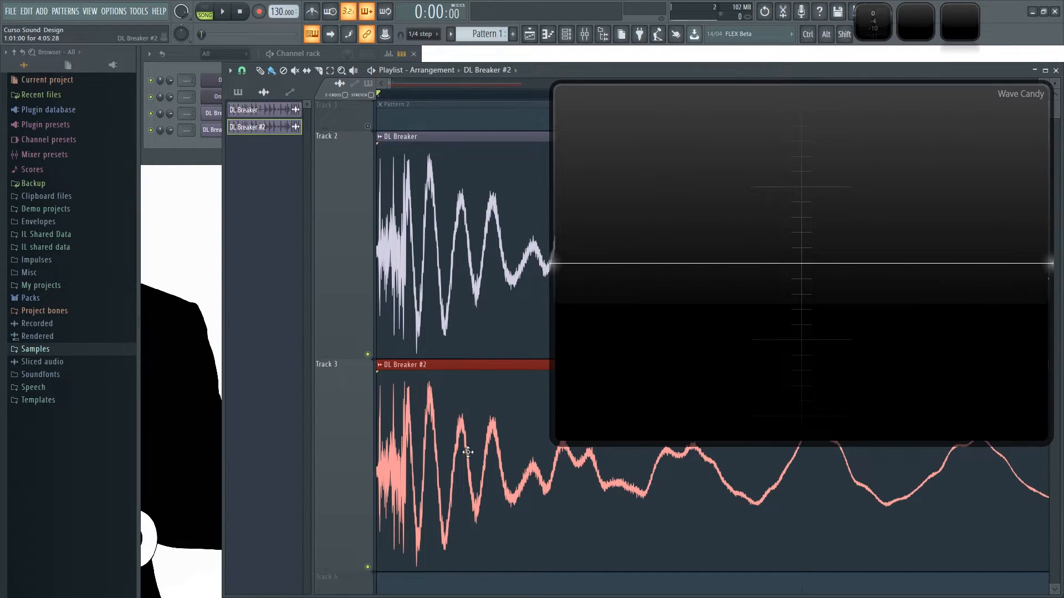
Replay the two clips with the readjusted pitch on DL Breaker #2 to hear how they interact
mouse_move(454, 459)
left_mouse_down()
mouse_move(450, 449)
mouse_move(479, 447)
mouse_move(441, 450)
left_mouse_up()
key("space")
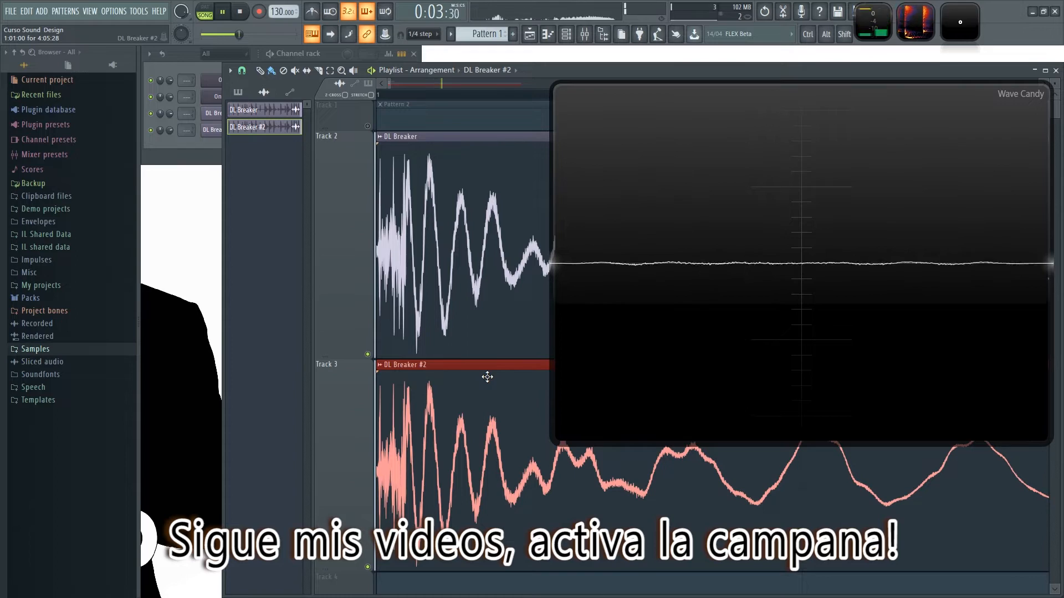
key("space")
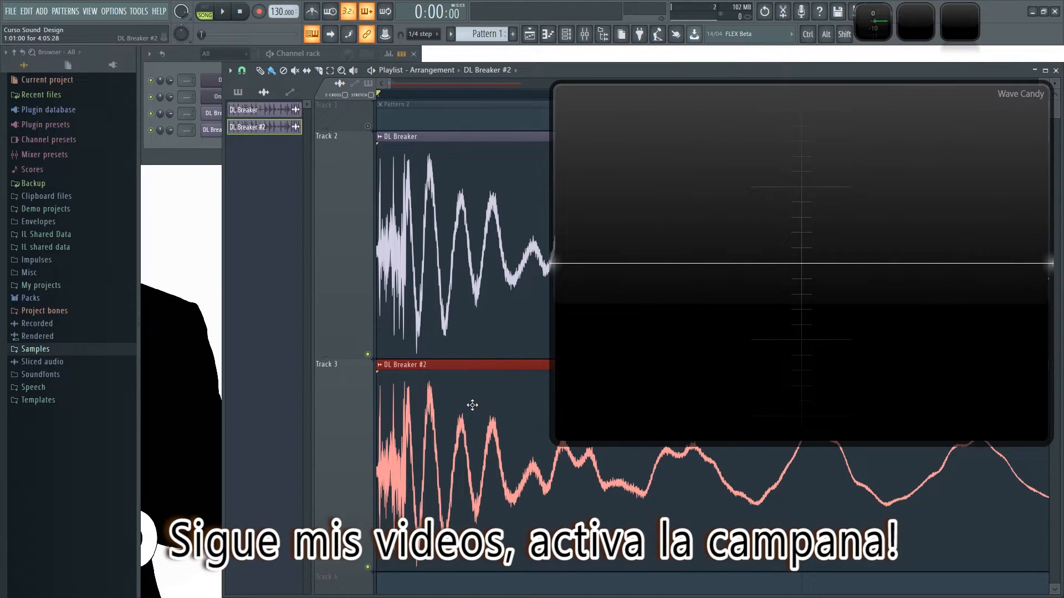
Close the Playlist, look briefly at DL Breaker #2's sample settings, and open the Onda #2 channel's 3x Osc
left_click(1055, 70)
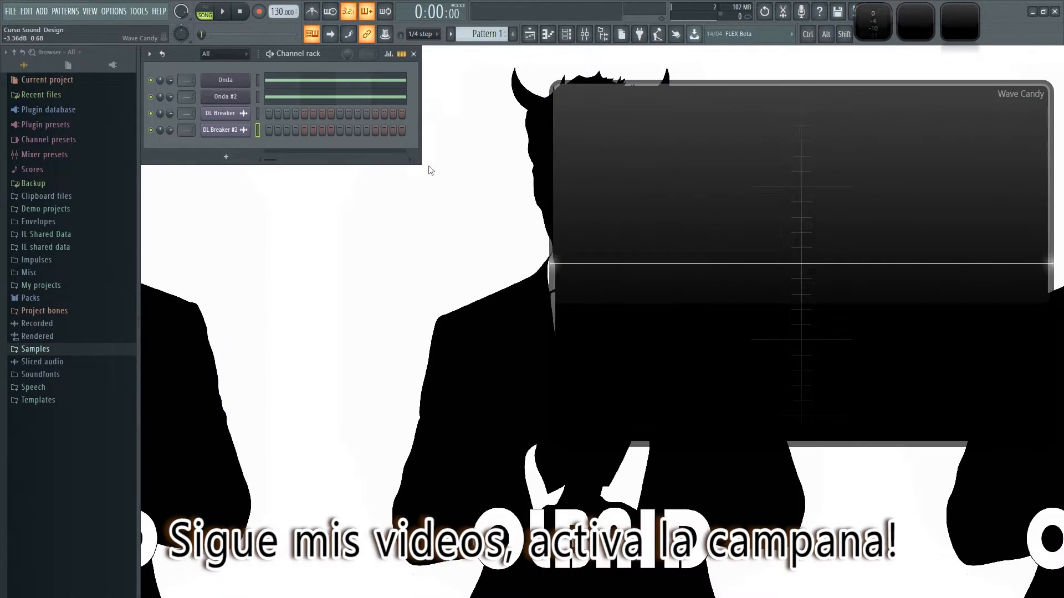
left_click(226, 129)
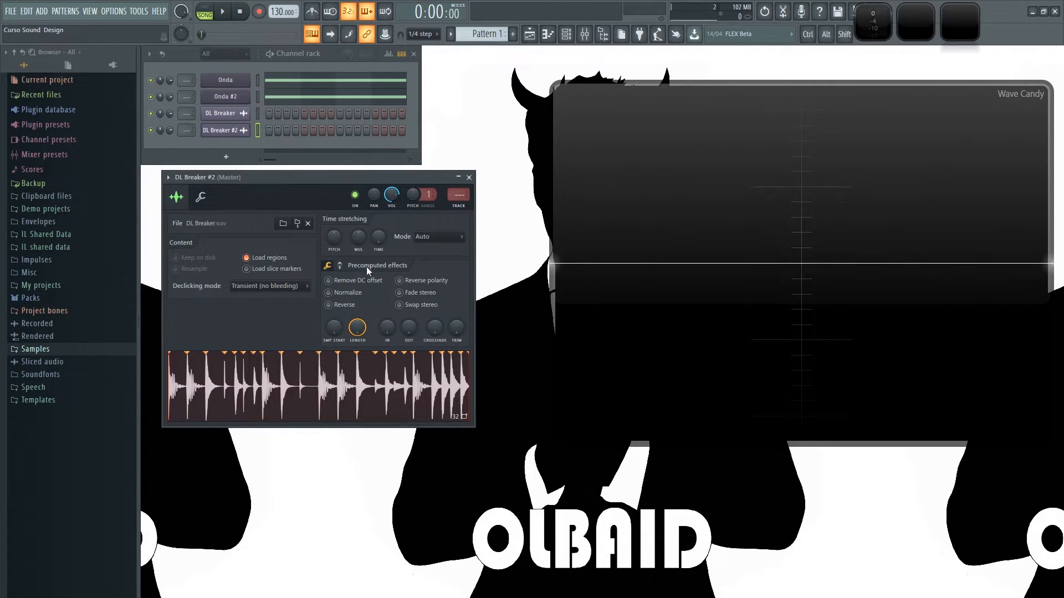
left_click(470, 178)
left_click(244, 98)
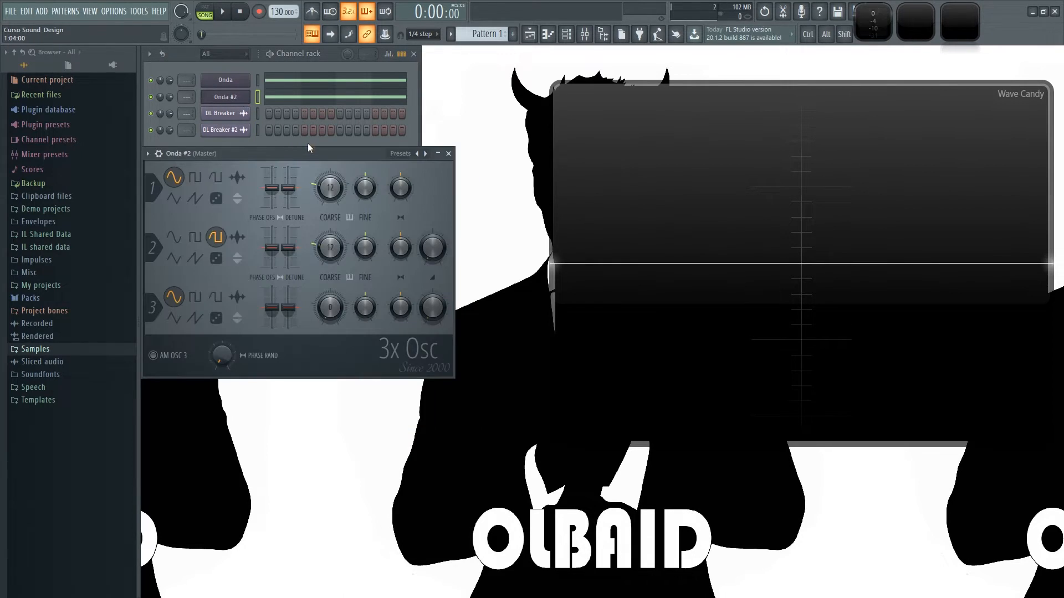
Reposition the 3x Osc window of Onda #2 below the Channel rack, save the project, and briefly play and stop it
left_click_drag(305, 157, 335, 175)
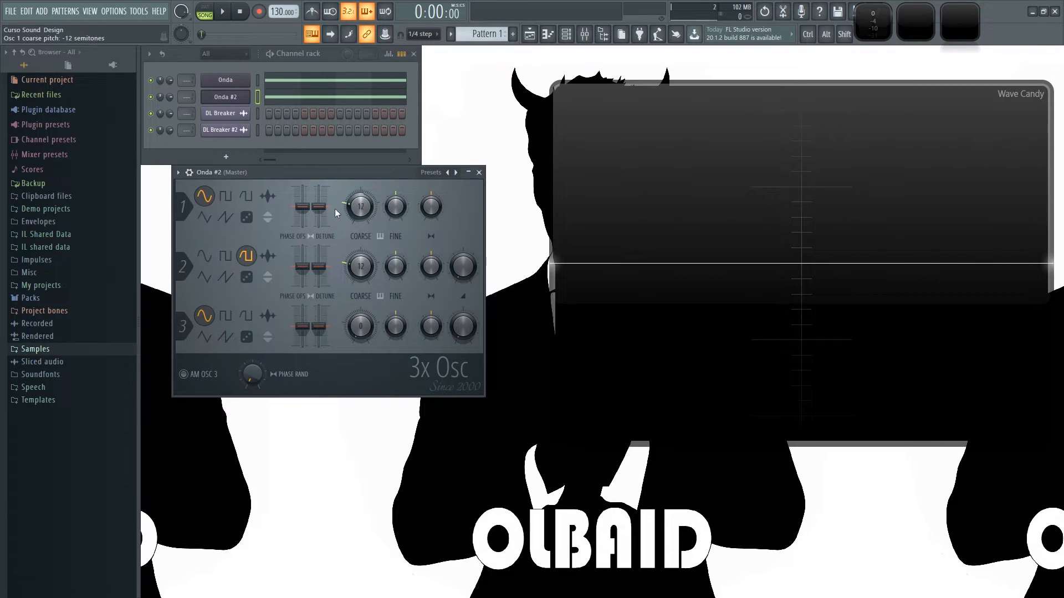
left_click_drag(327, 171, 302, 172)
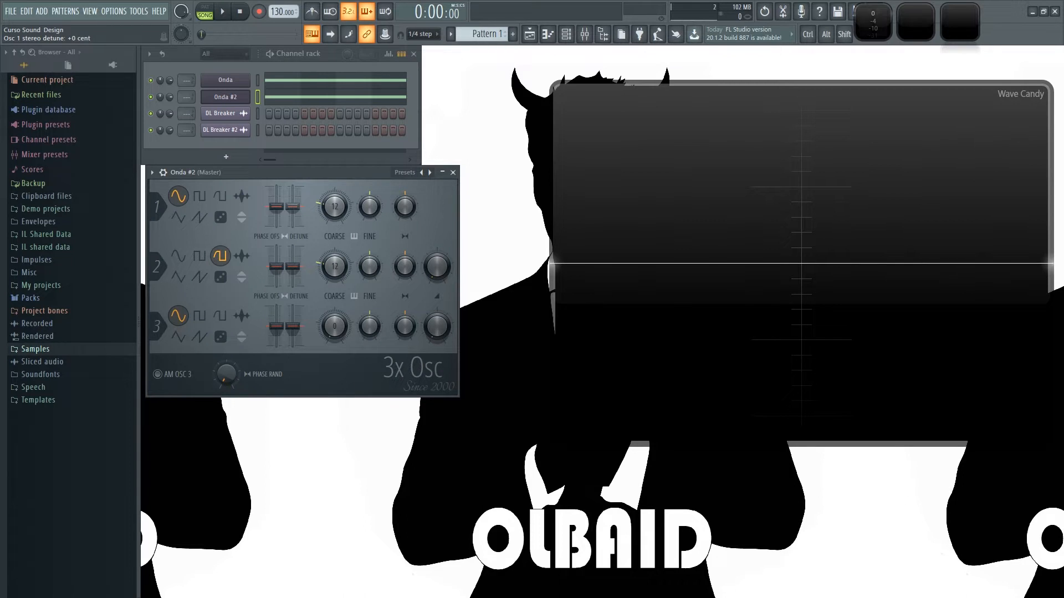
key("ctrl+s")
key("space")
key("space")
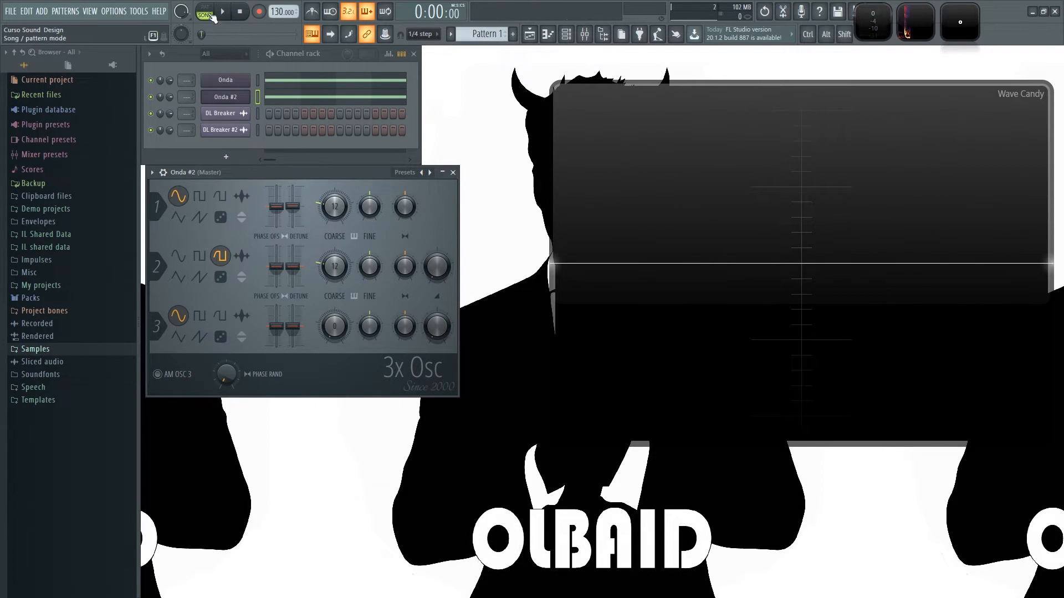
Switch to pattern mode and play both waves, before and after slightly raising Osc 1's stereo detune on Onda #2
key("space")
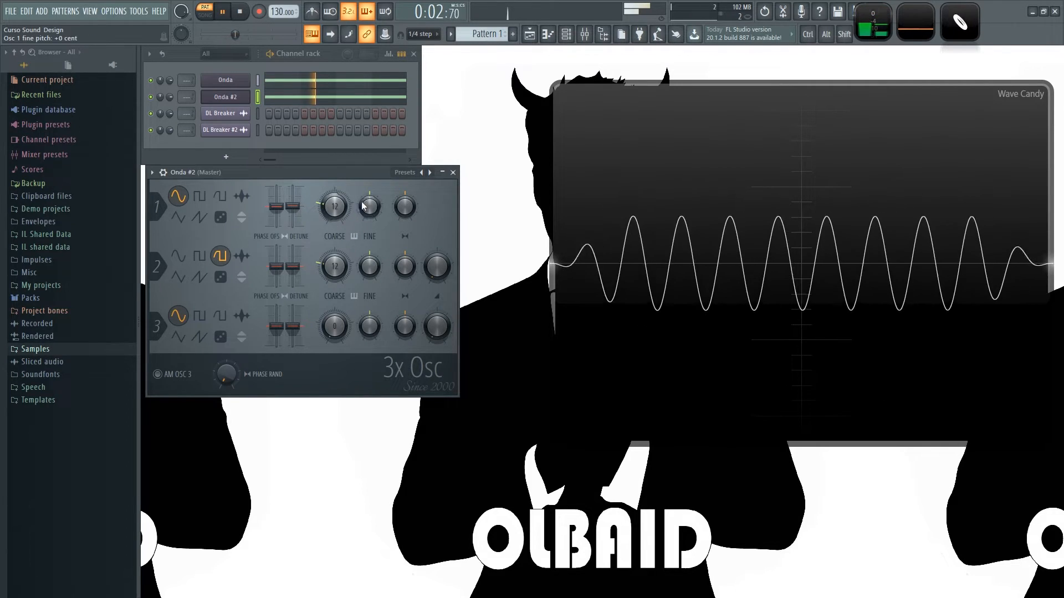
key("space")
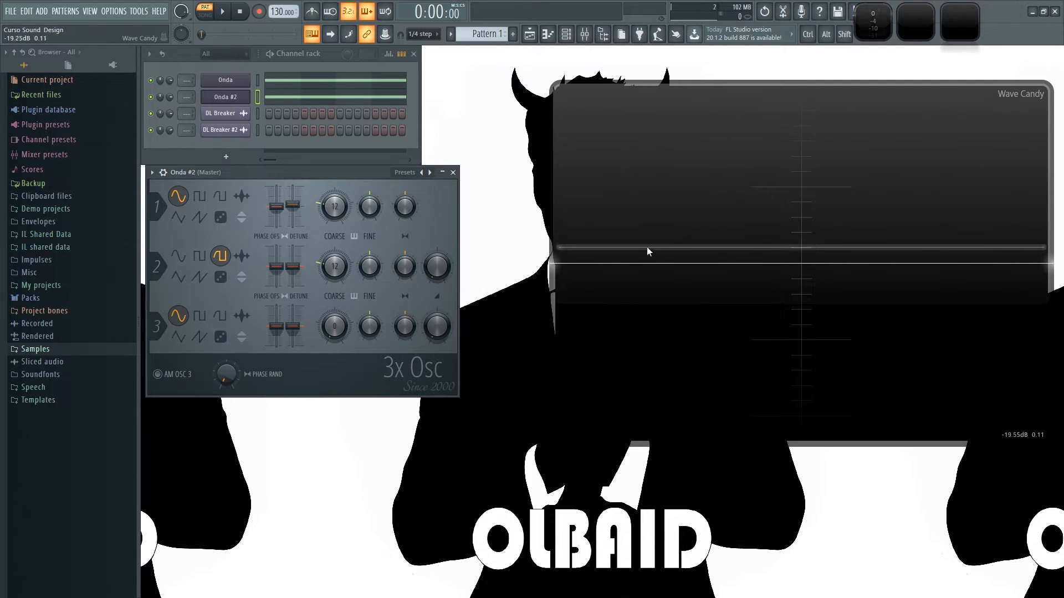
key("space")
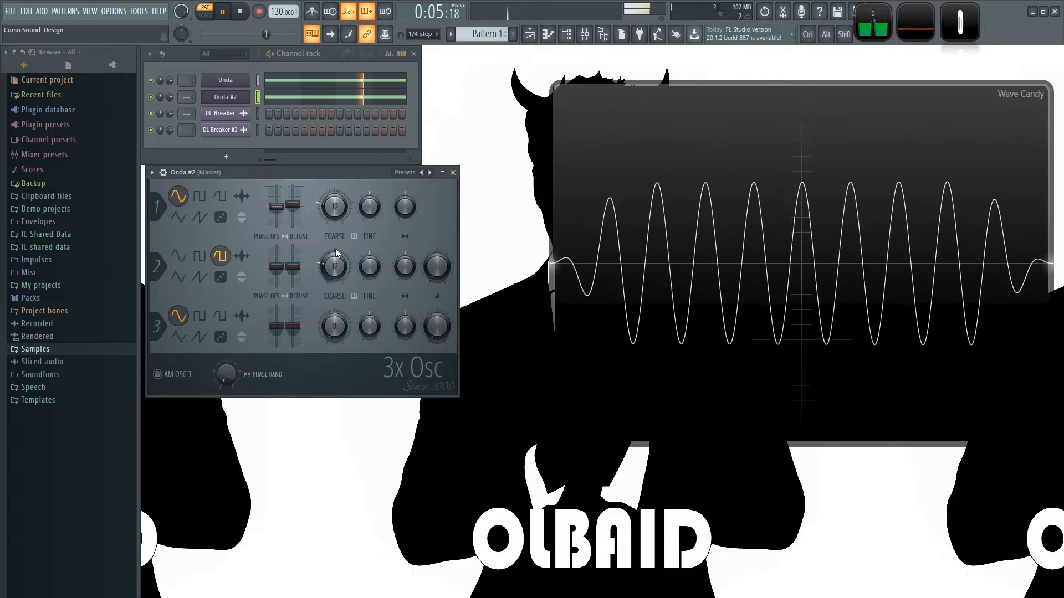
key("space")
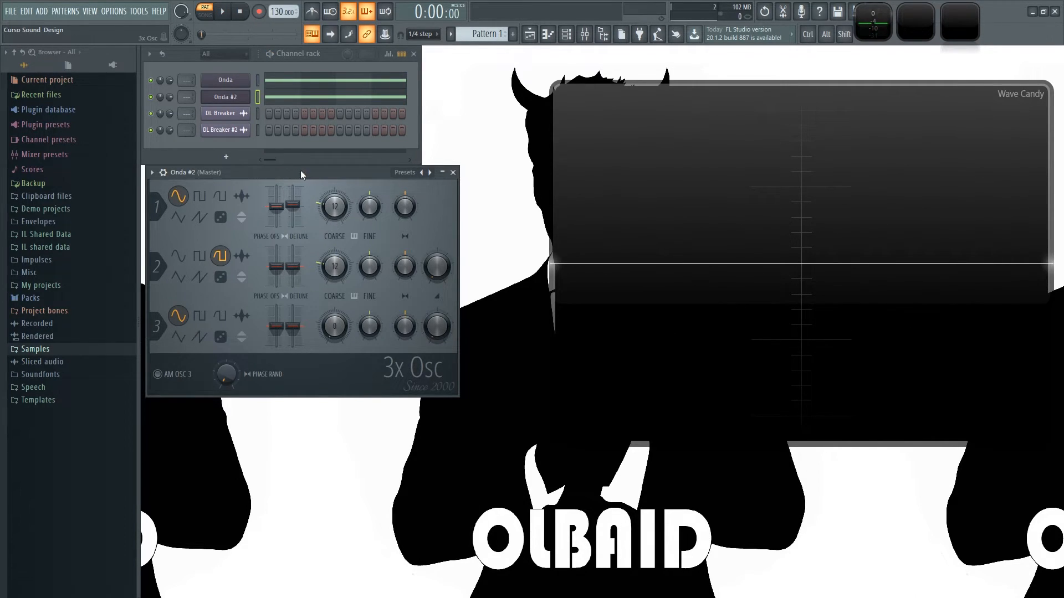
Look briefly at the two drum clips in the Playlist, close it, and place the Onda channel's 3x Osc below the Channel rack
left_click_drag(300, 170, 297, 172)
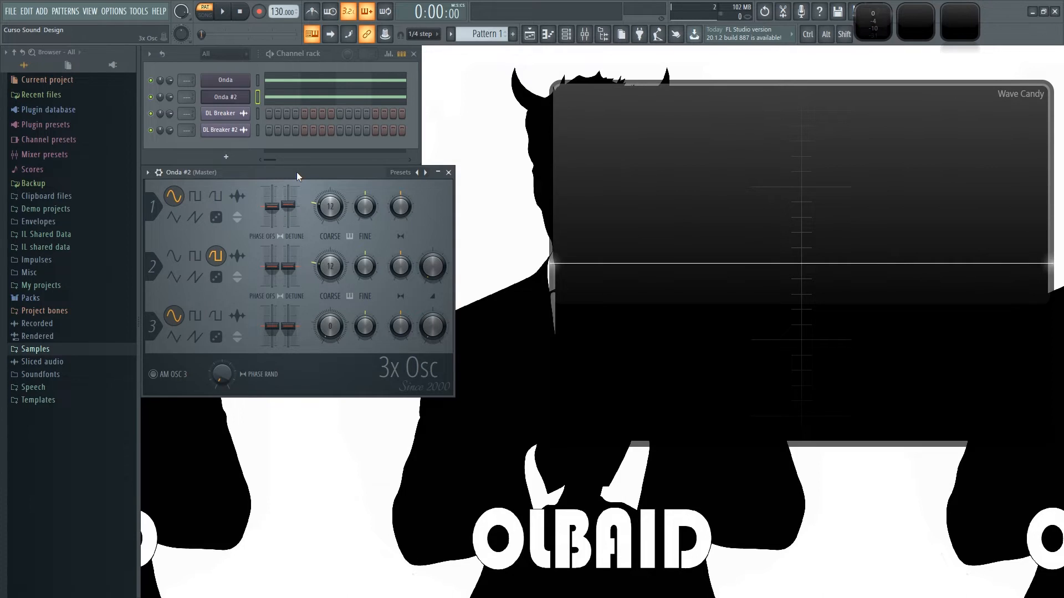
left_click(233, 97)
left_click(234, 98)
key("F5")
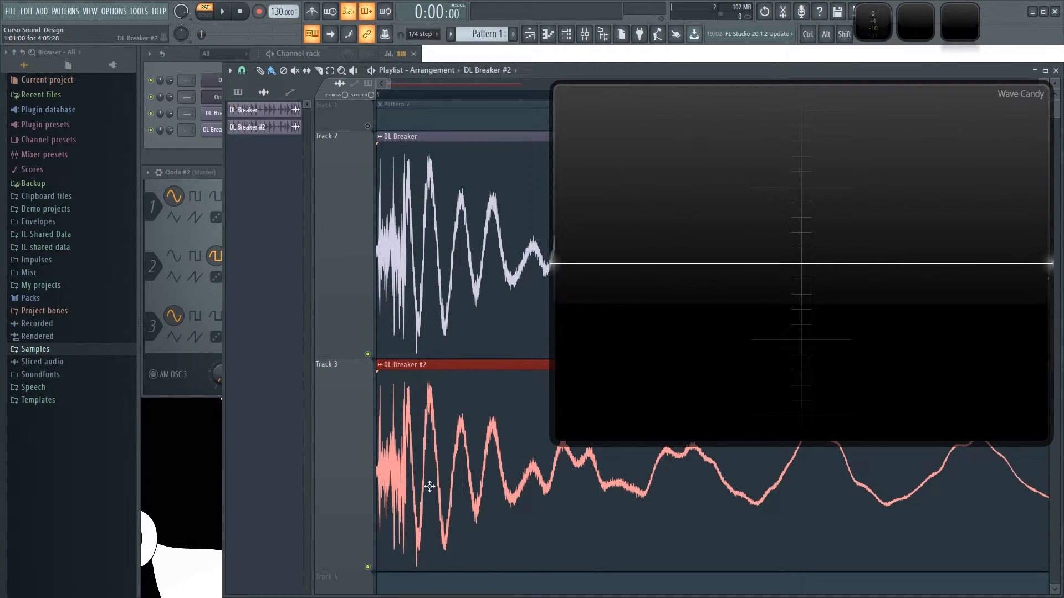
left_click(198, 51)
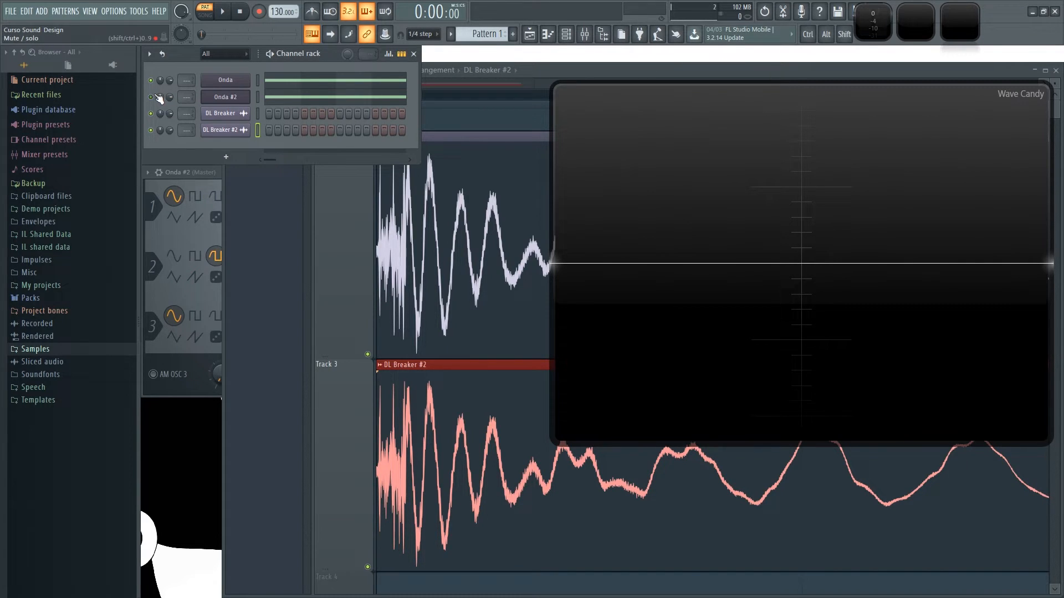
left_click(235, 83)
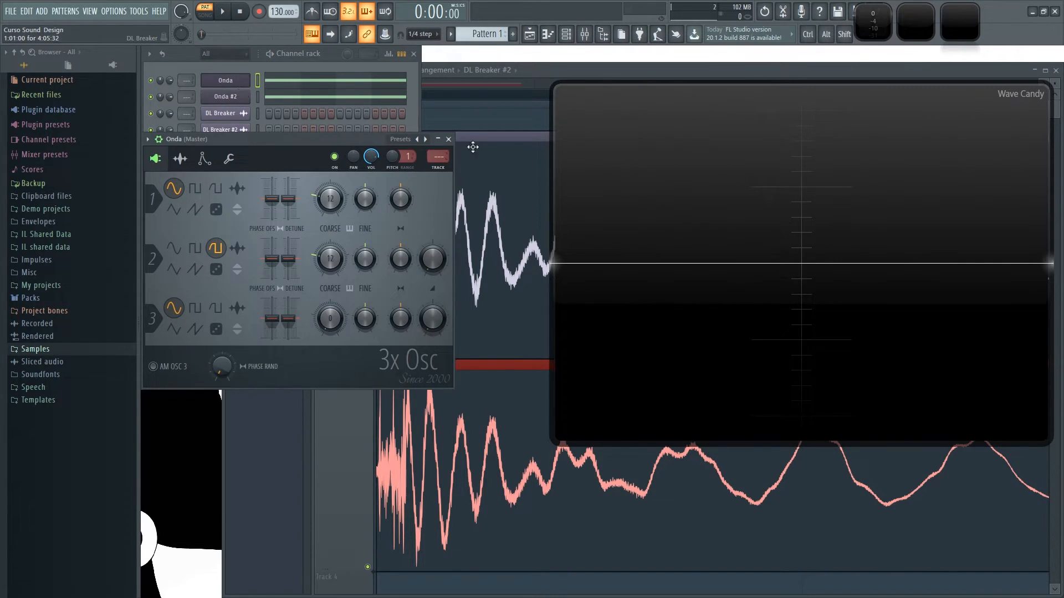
left_click(1056, 70)
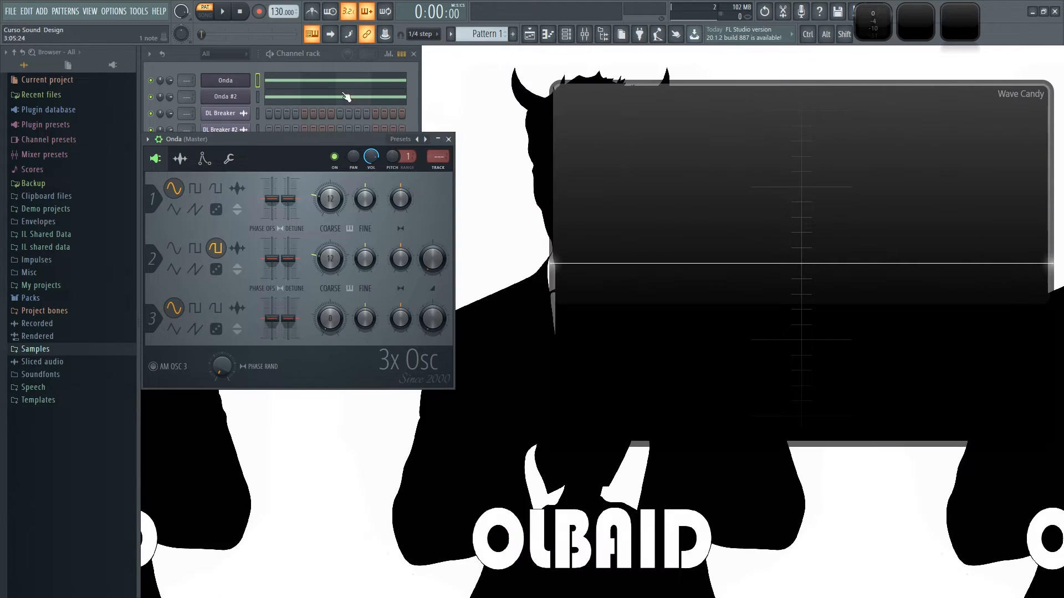
left_click_drag(314, 156, 314, 189)
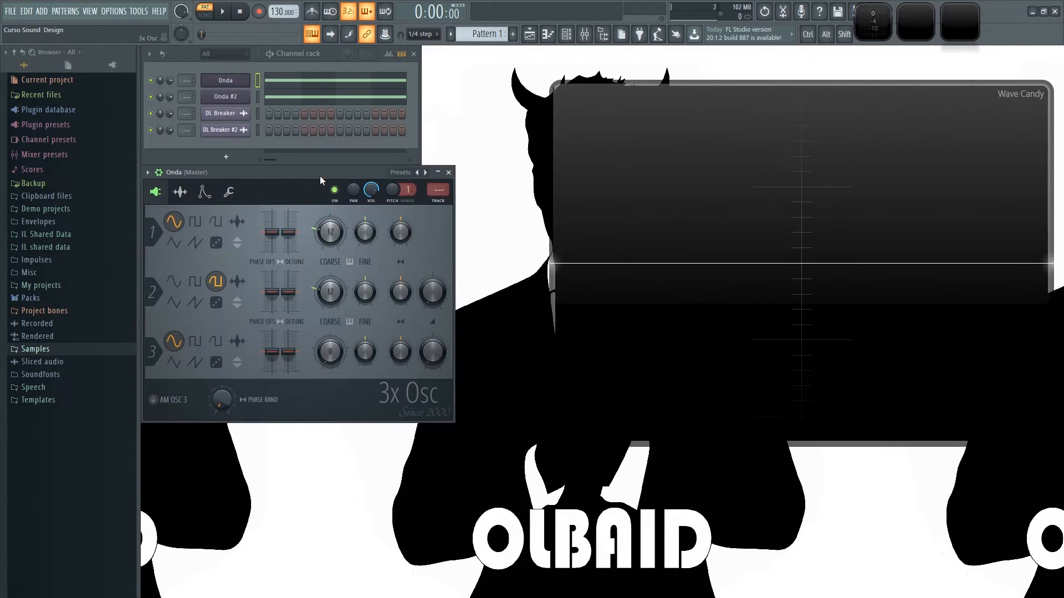
Compare the 3x Osc settings of Onda #2 and Onda, then play Onda alone with Onda #2 temporarily muted
left_click(448, 173)
left_click(226, 96)
left_click(258, 81)
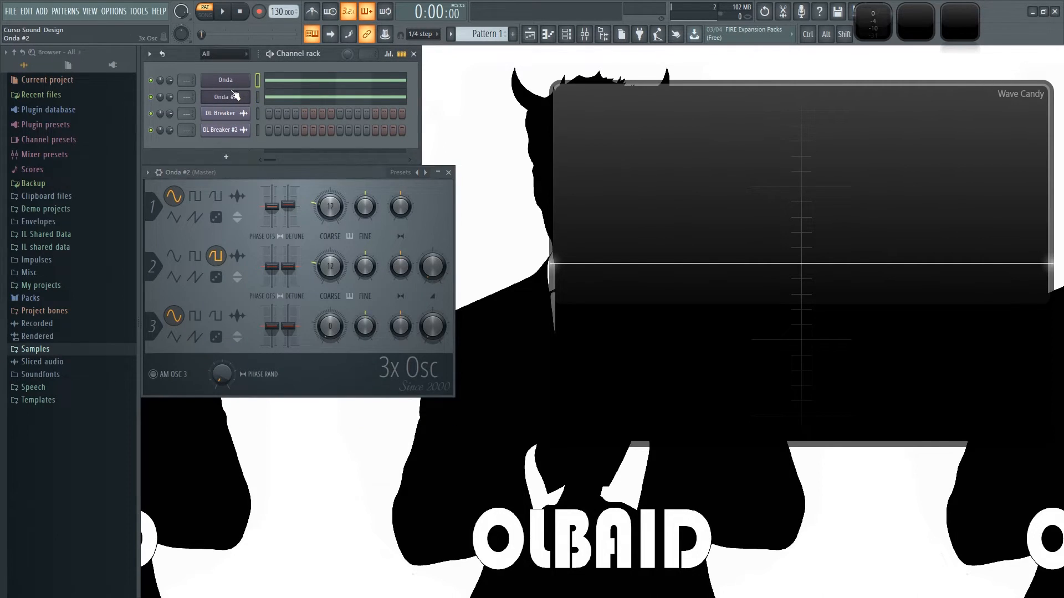
left_click(152, 98)
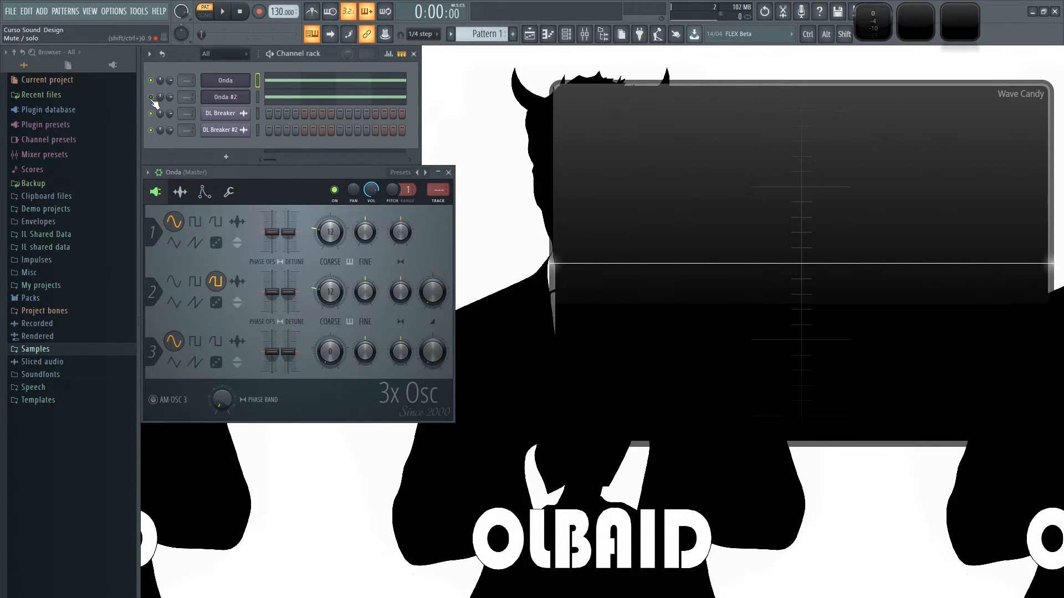
key("space")
key("space")
left_click(151, 98)
Set Osc 1's coarse pitch on Onda #2 to 0 semitones, play both waves, and reset its stereo detune
left_click(225, 97)
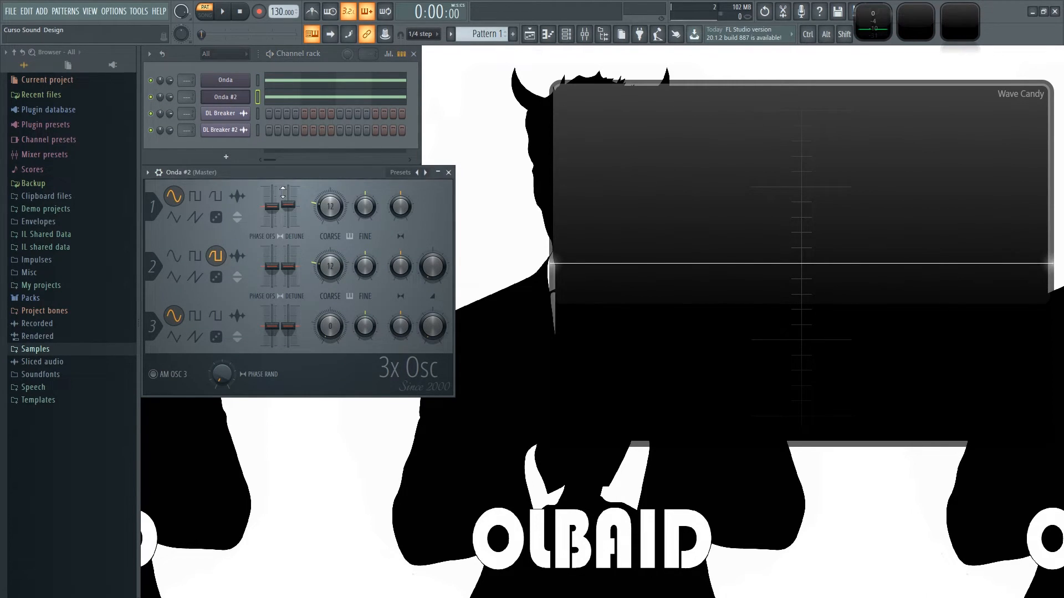
left_click_drag(334, 213, 335, 208)
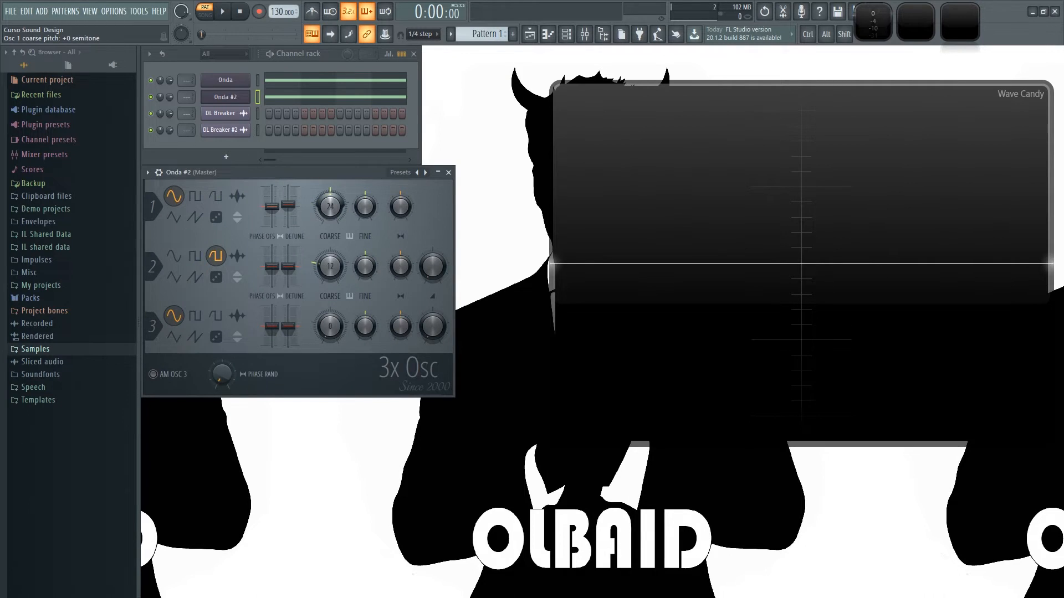
left_click_drag(334, 208, 334, 205)
key("space")
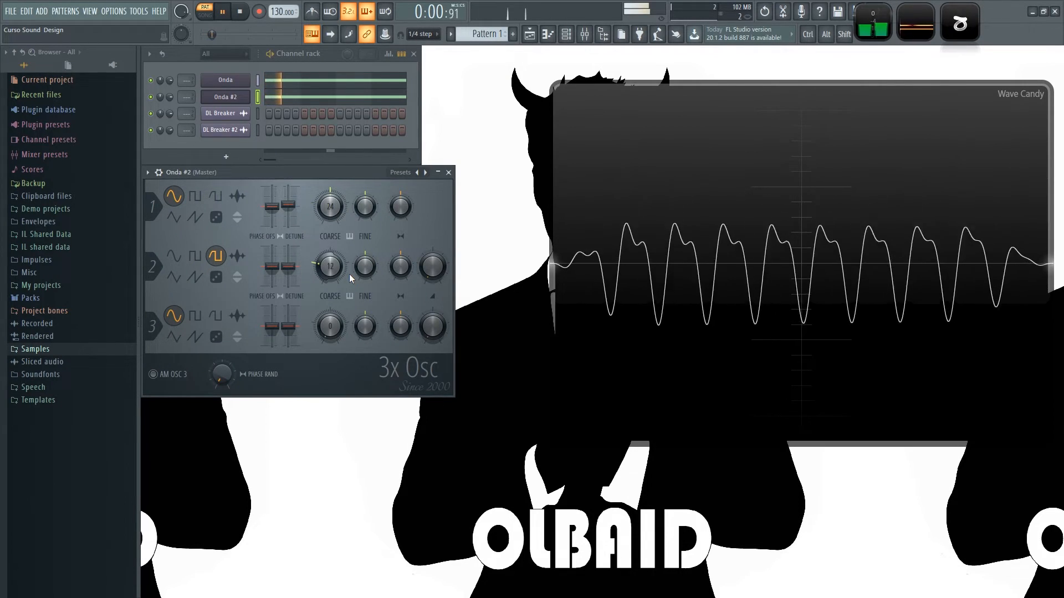
key("space")
key("space")
key("space")
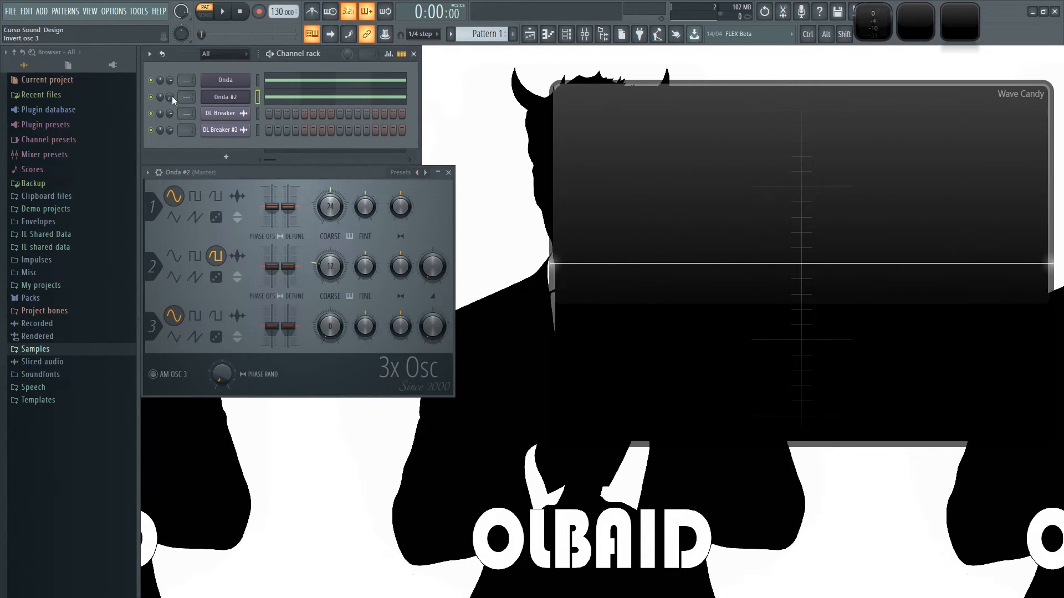
While the pattern plays, lower the Onda #2 and Onda channel volumes in turn, and raise the volume to 100%
key("space")
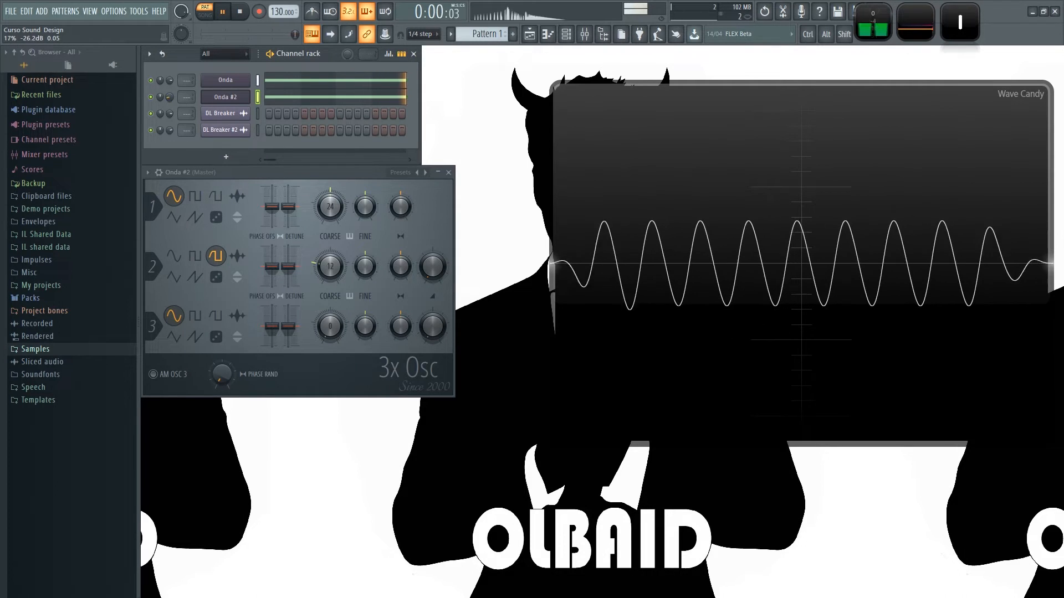
left_click_drag(169, 97, 171, 140)
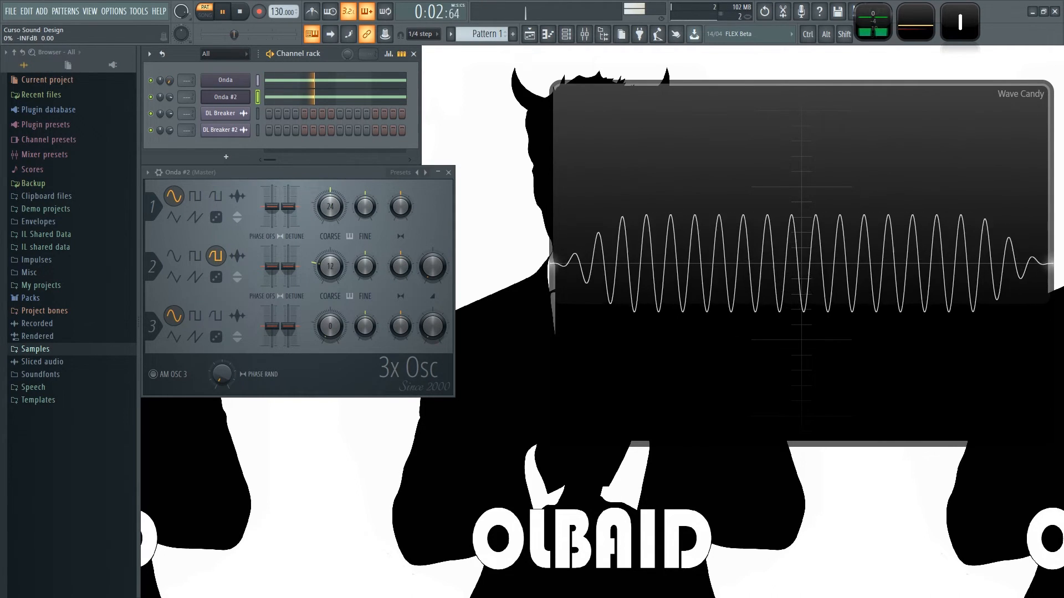
key("space")
key("space")
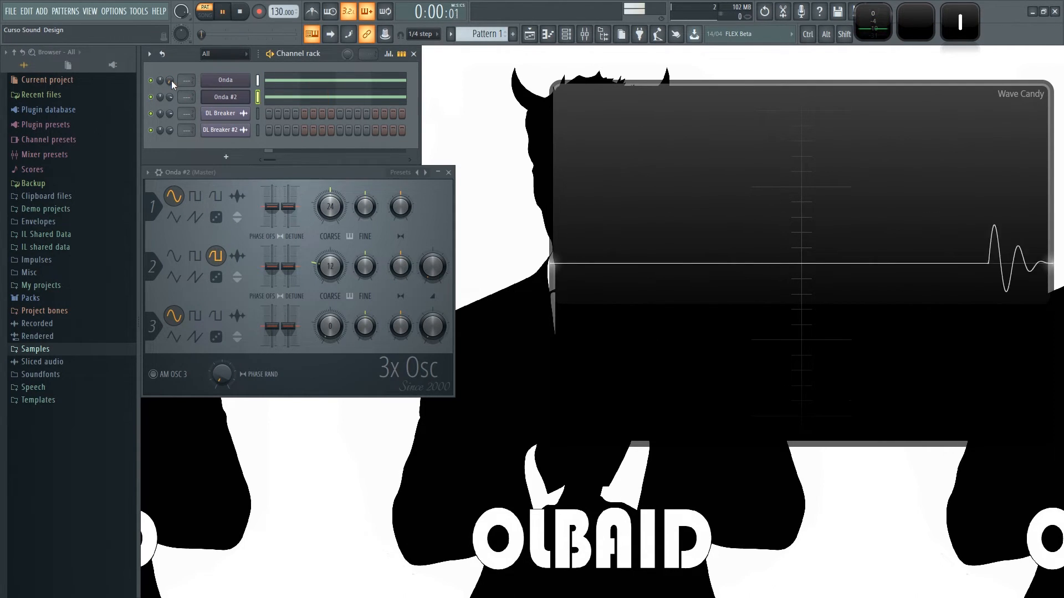
left_click_drag(171, 81, 171, 25)
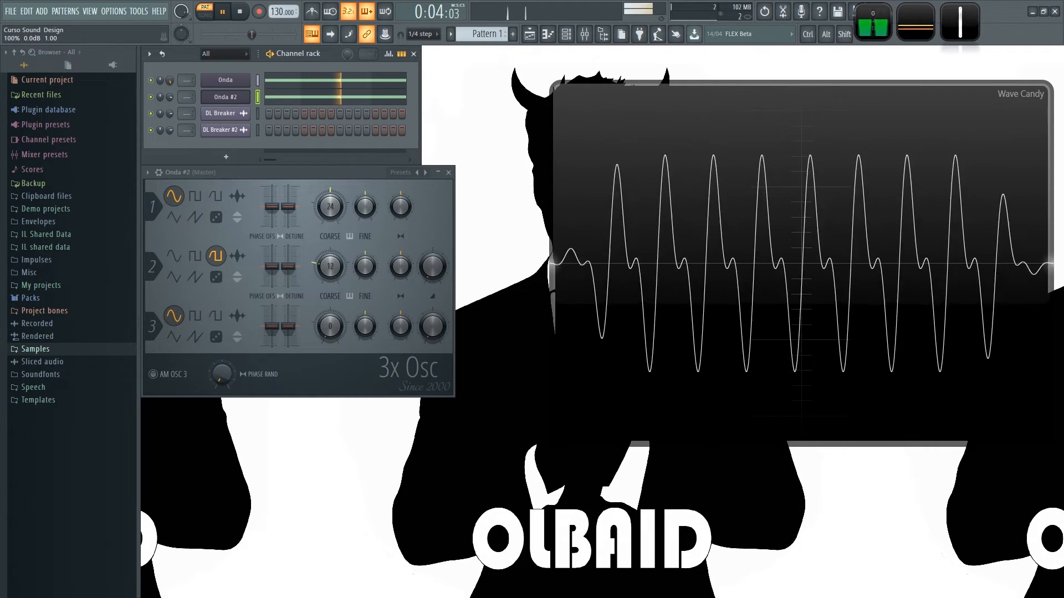
key("space")
Replay both waves at their normal channel volumes and examine the combined waveform in Wave Candy
key("space")
key("space")
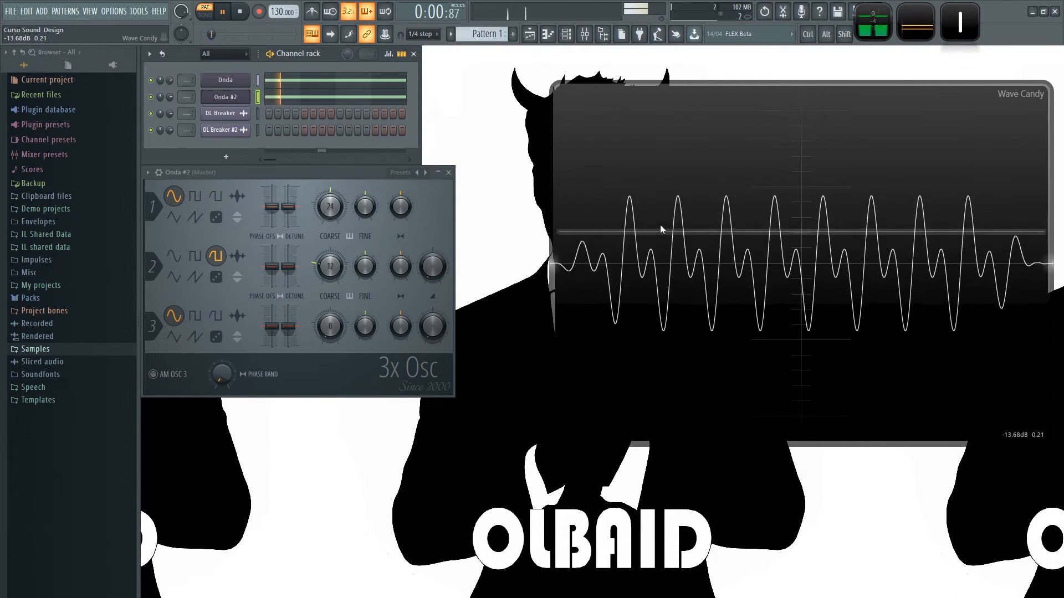
key("space")
key("space")
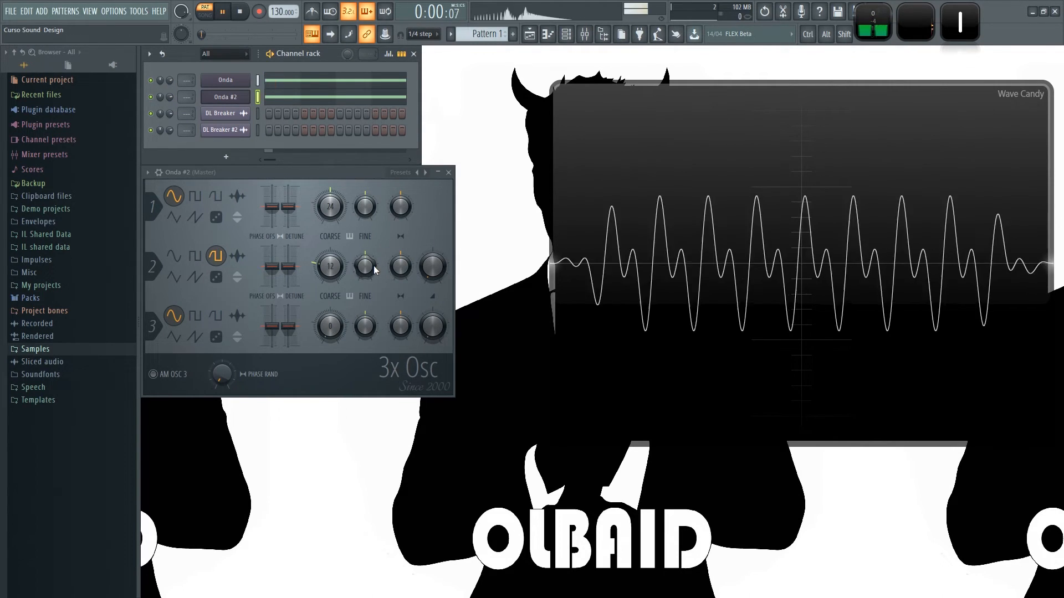
key("space")
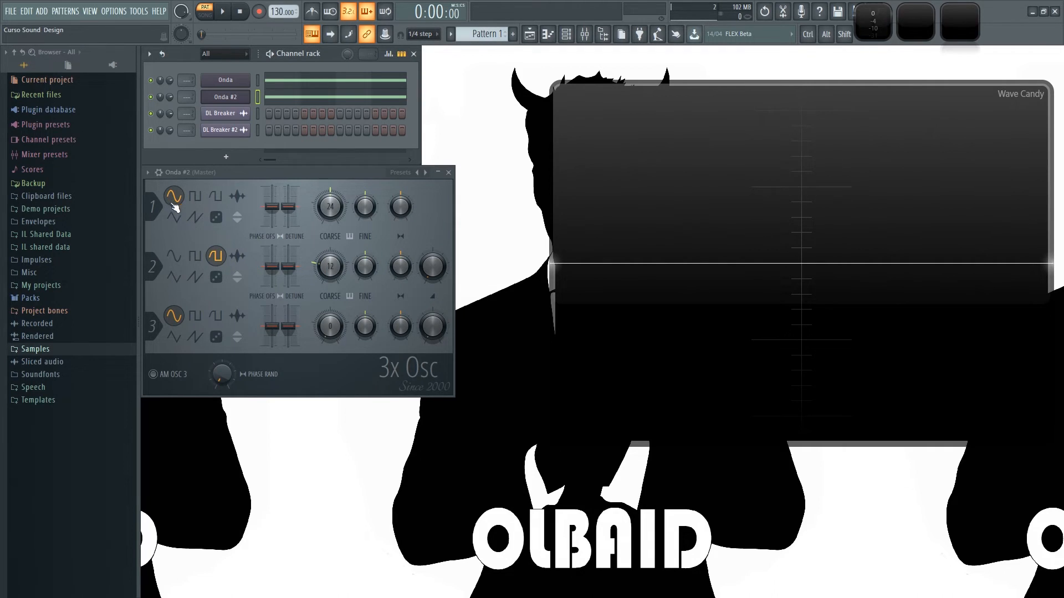
Set Osc 2's fine pitch on Onda #2 to +1 cent and replay both waves
left_click_drag(369, 270, 370, 268)
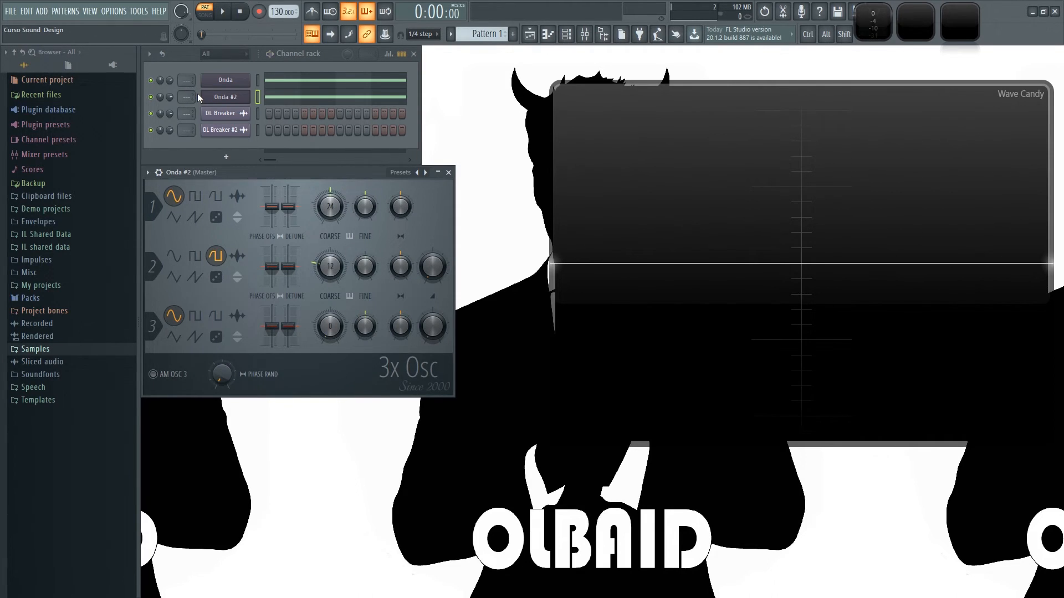
key("space")
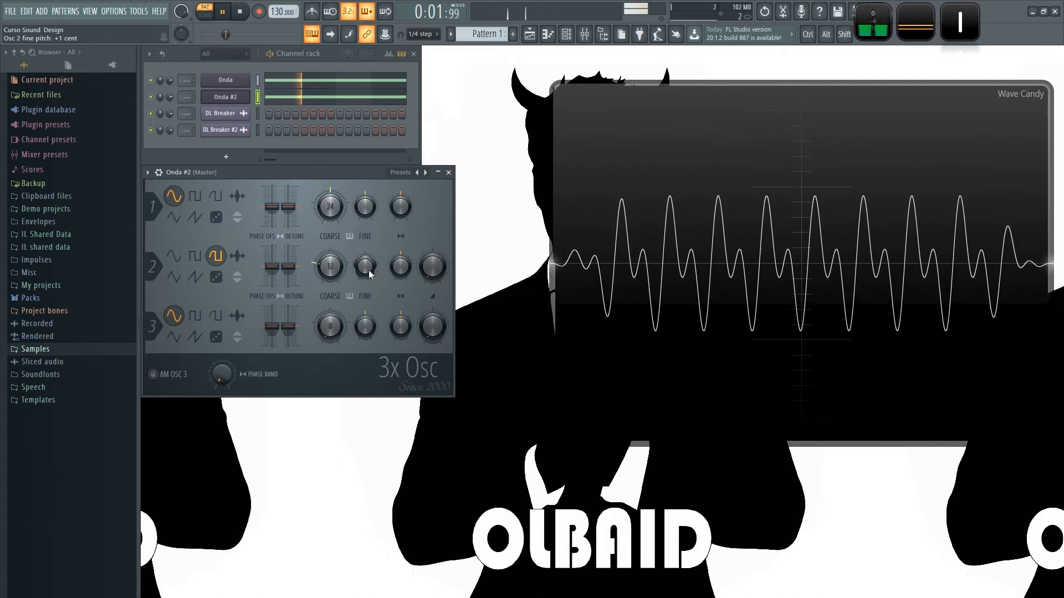
key("space")
key("space")
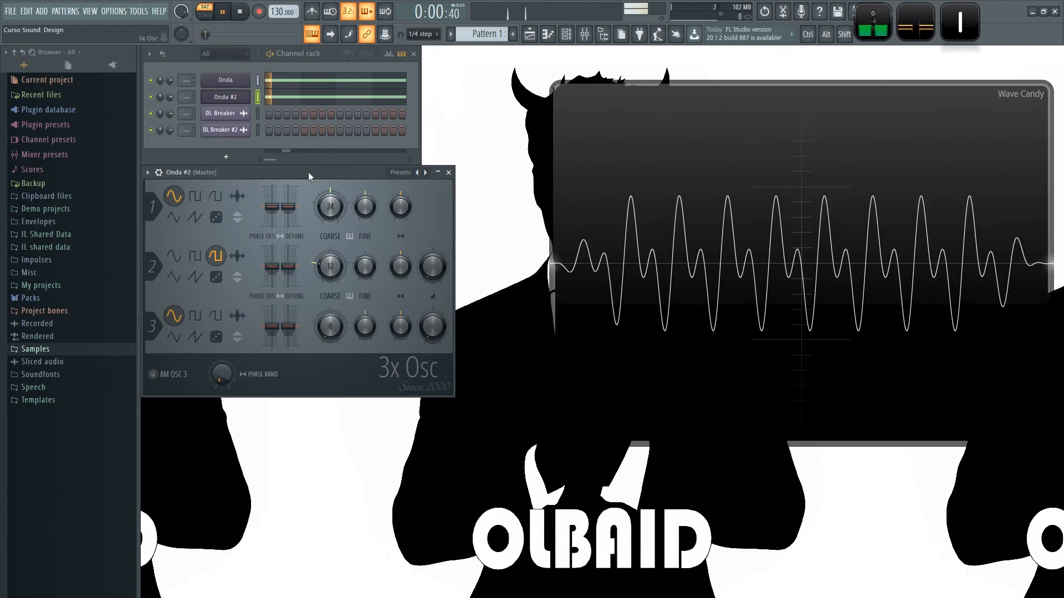
key("space")
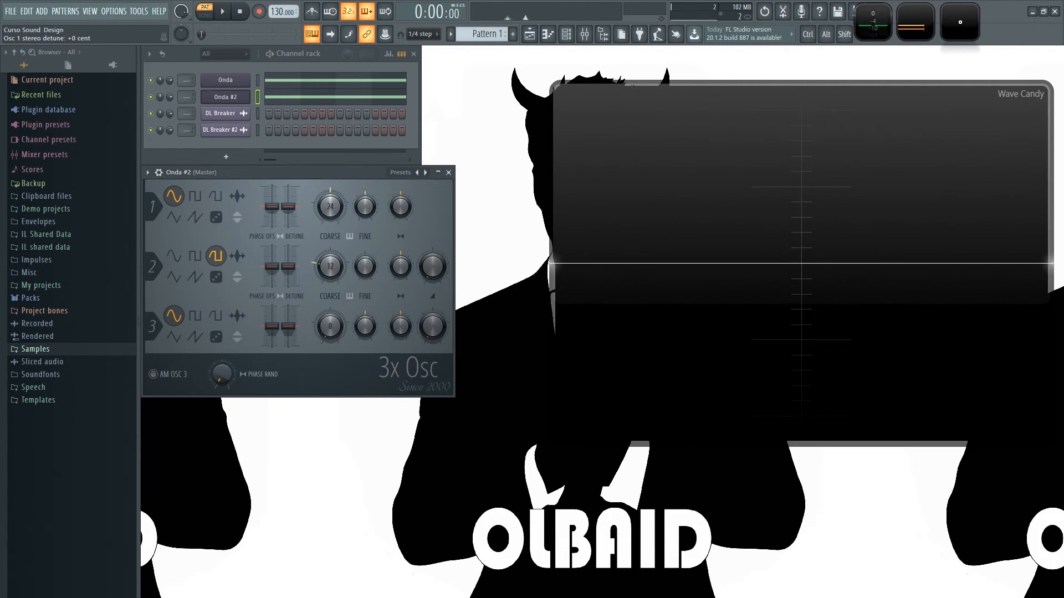
Open the Onda channel's 3x Osc and play the pattern to examine how its wave combines with Onda #2
left_click(236, 82)
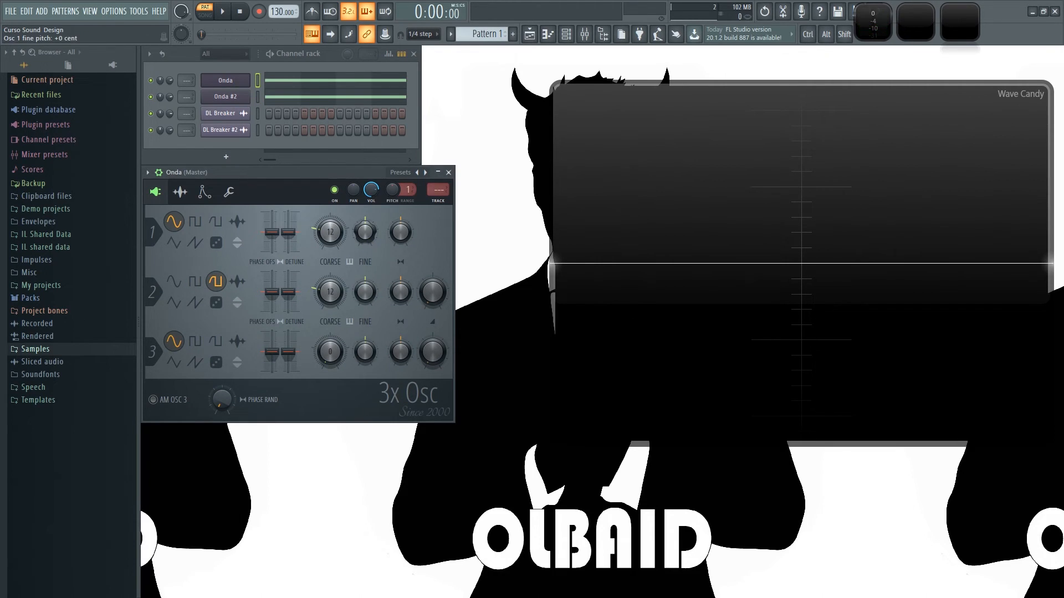
key("space")
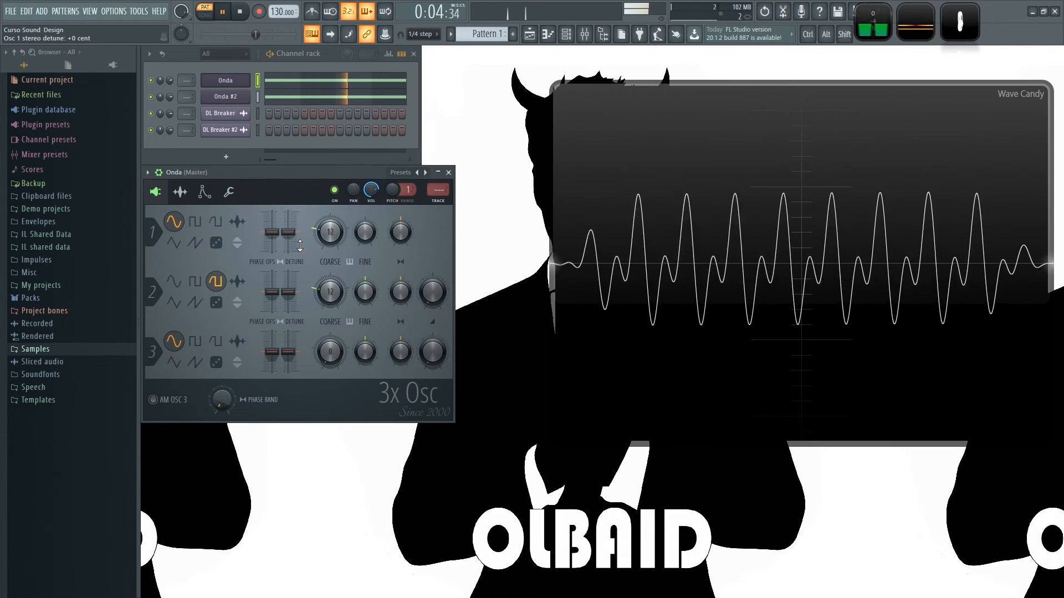
key("space")
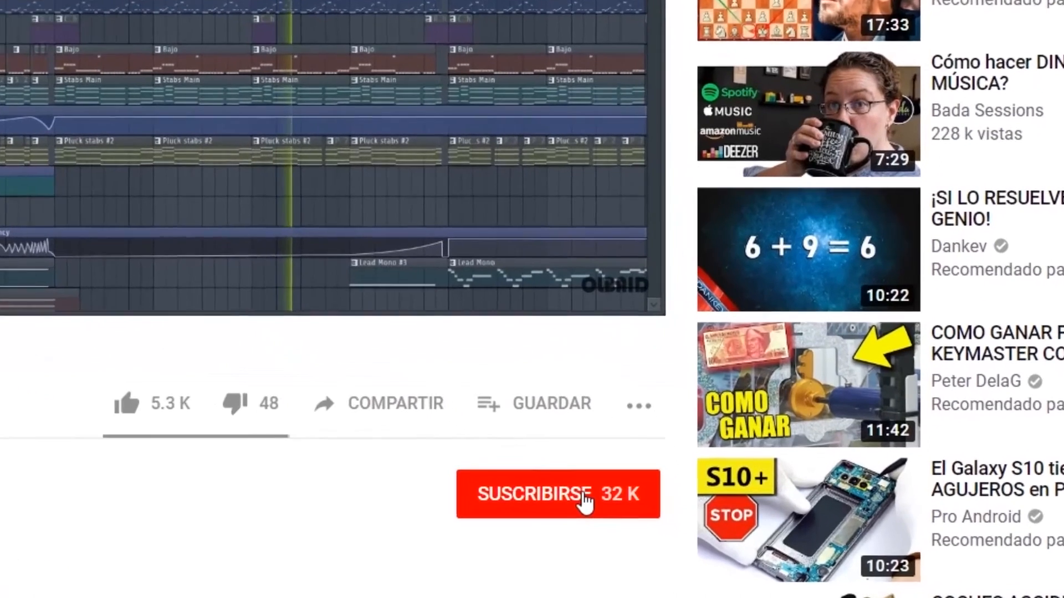
Switch to YouTube, subscribe to the channel, and turn on its notifications
left_click(589, 514)
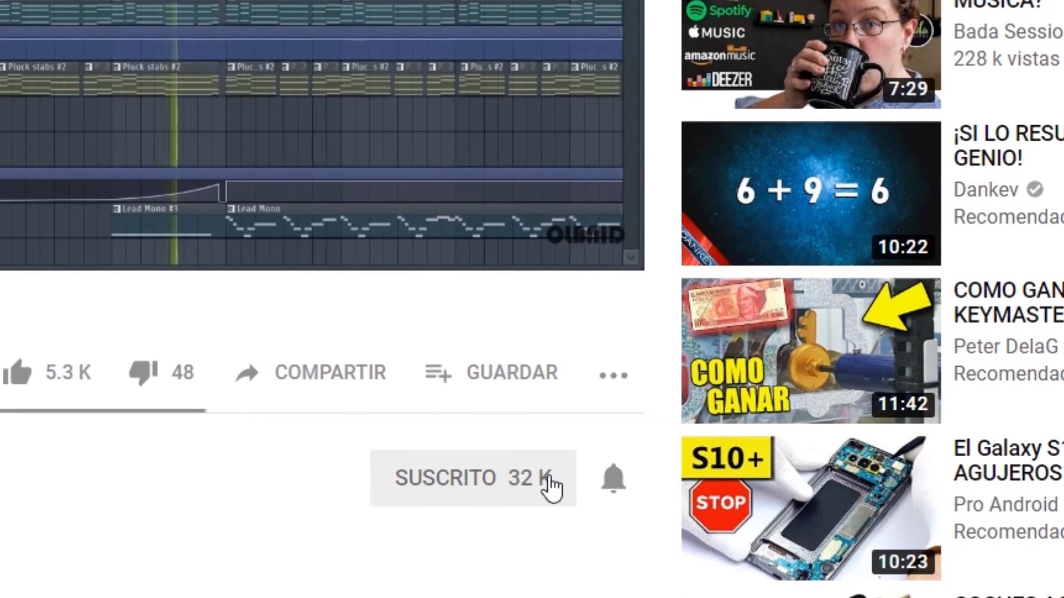
left_click(613, 479)
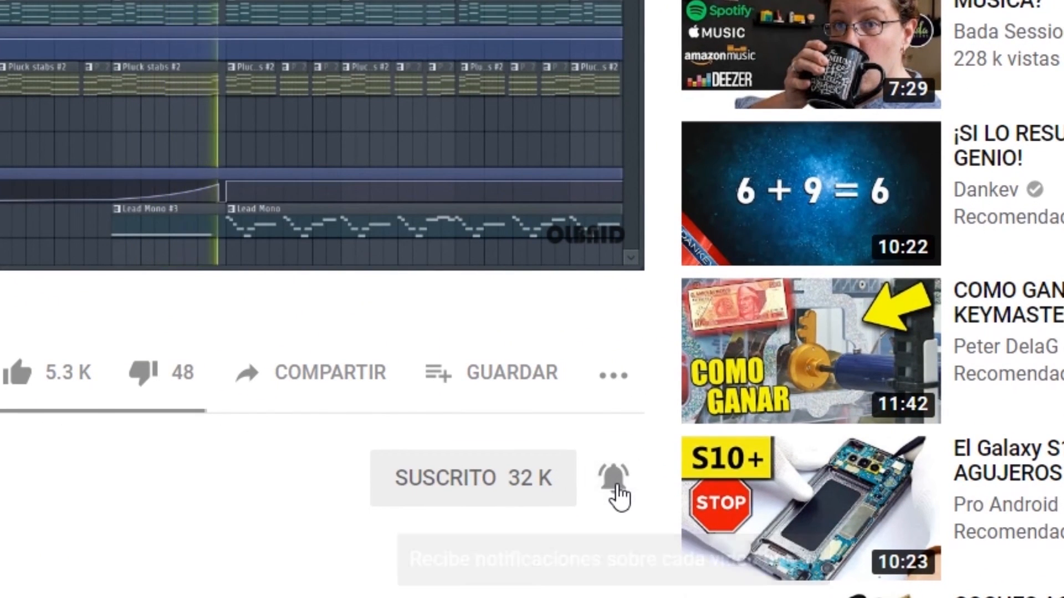